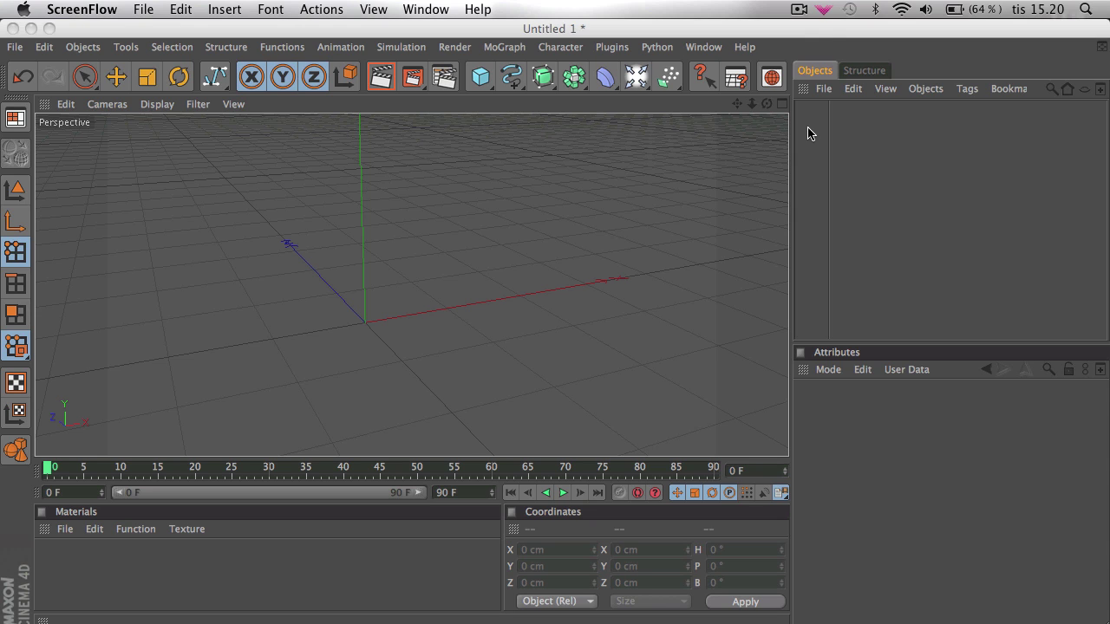
- Review the Ambient Occlusion settings and the Global Illumination irradiance cache's Stochastic Samples and Record Density in the render settings
click(445, 80)
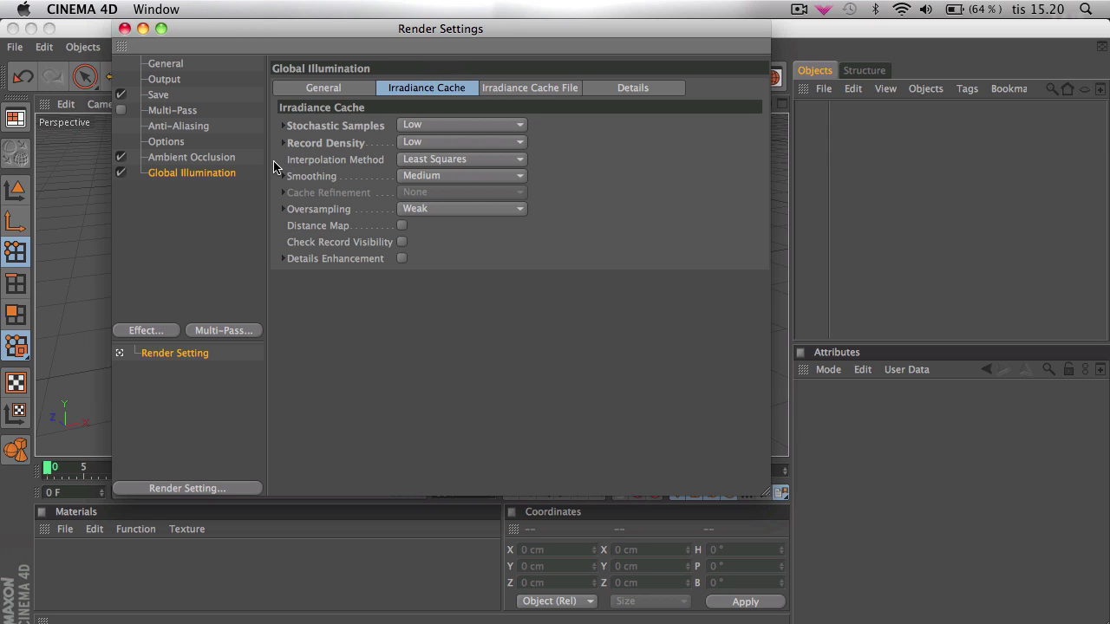
click(178, 159)
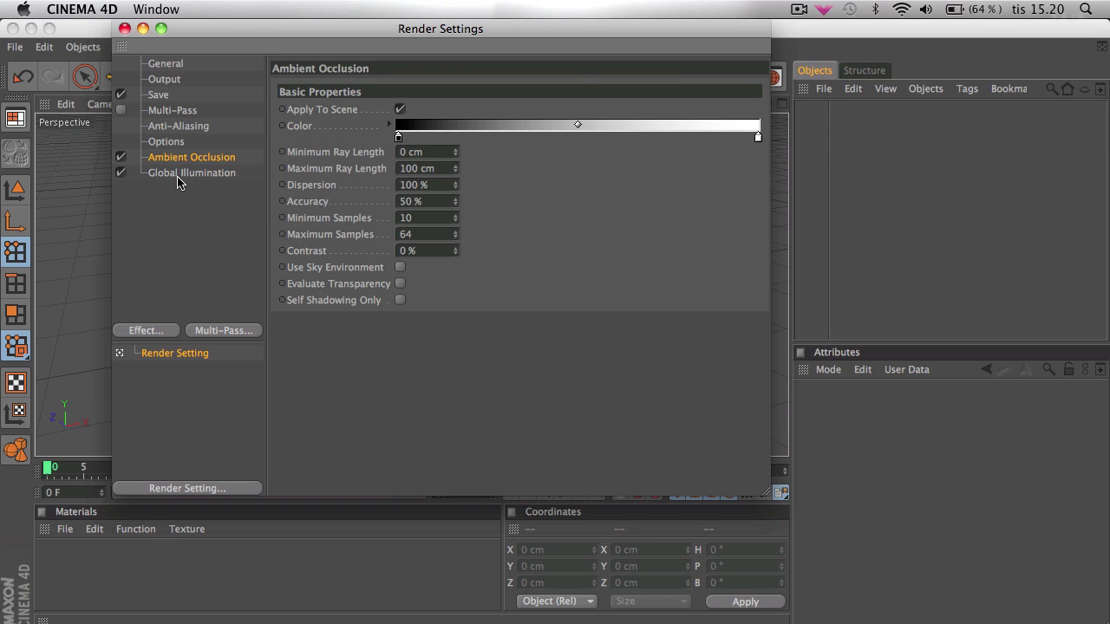
click(179, 175)
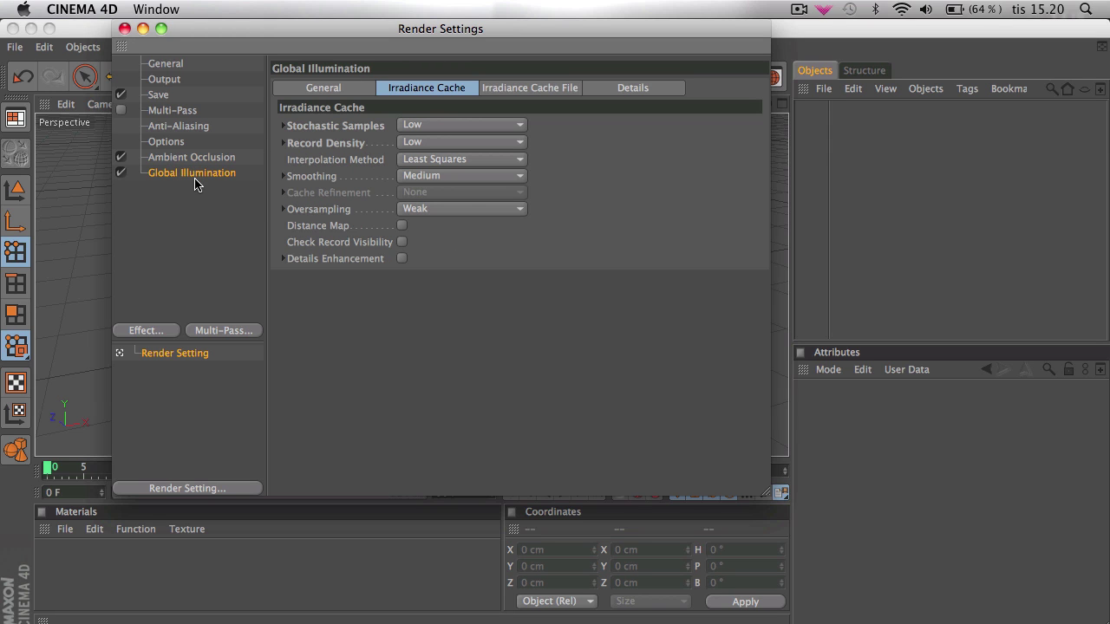
click(193, 159)
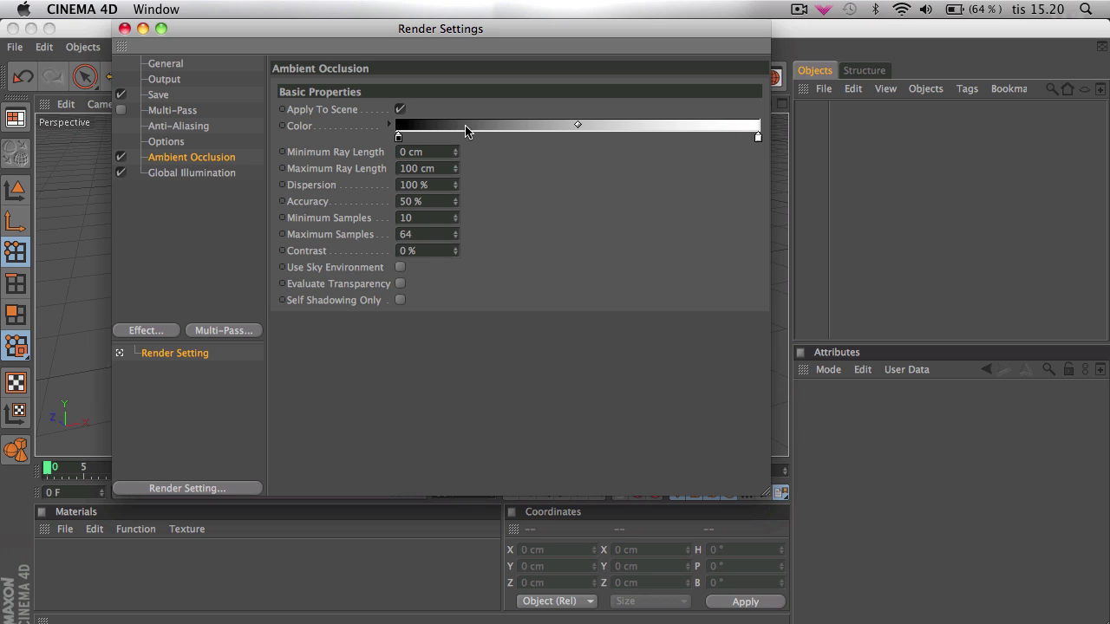
click(216, 177)
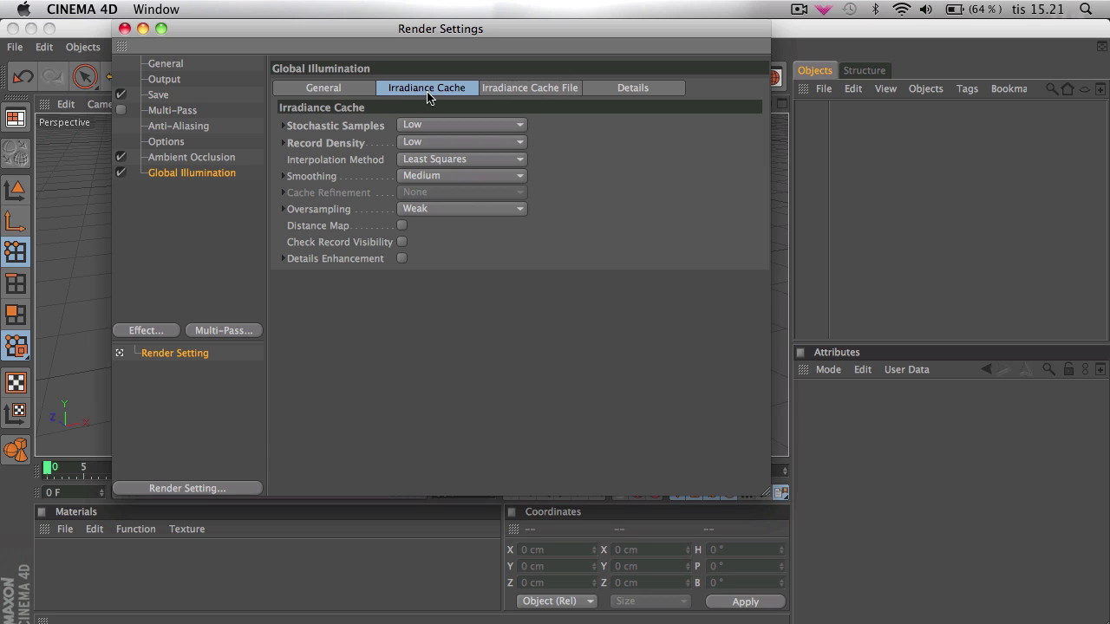
click(440, 127)
click(441, 126)
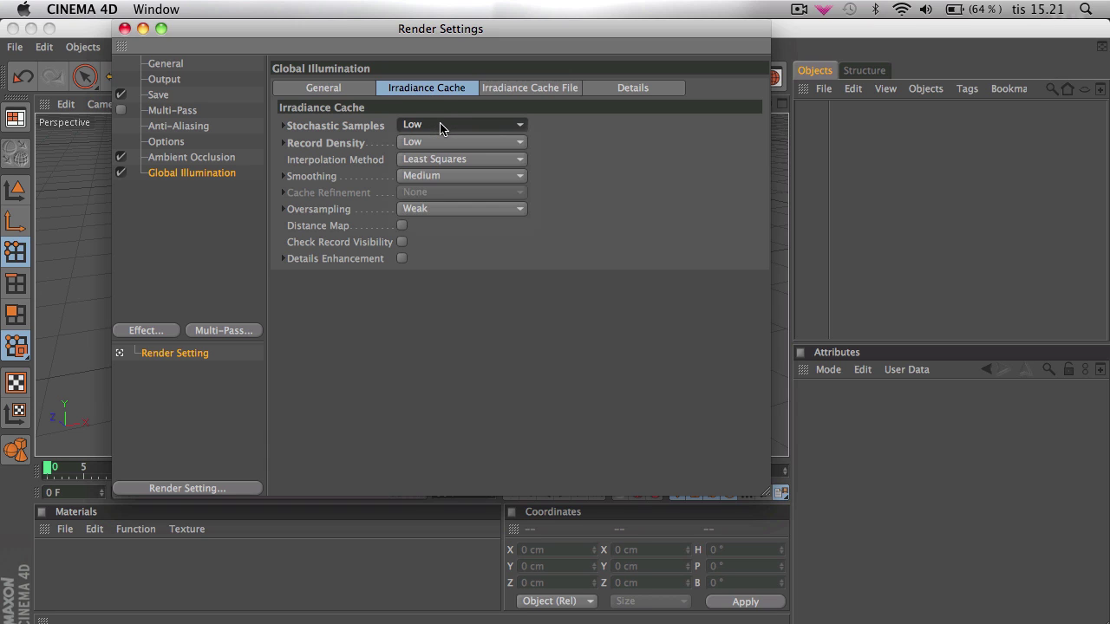
click(426, 157)
click(424, 150)
click(422, 148)
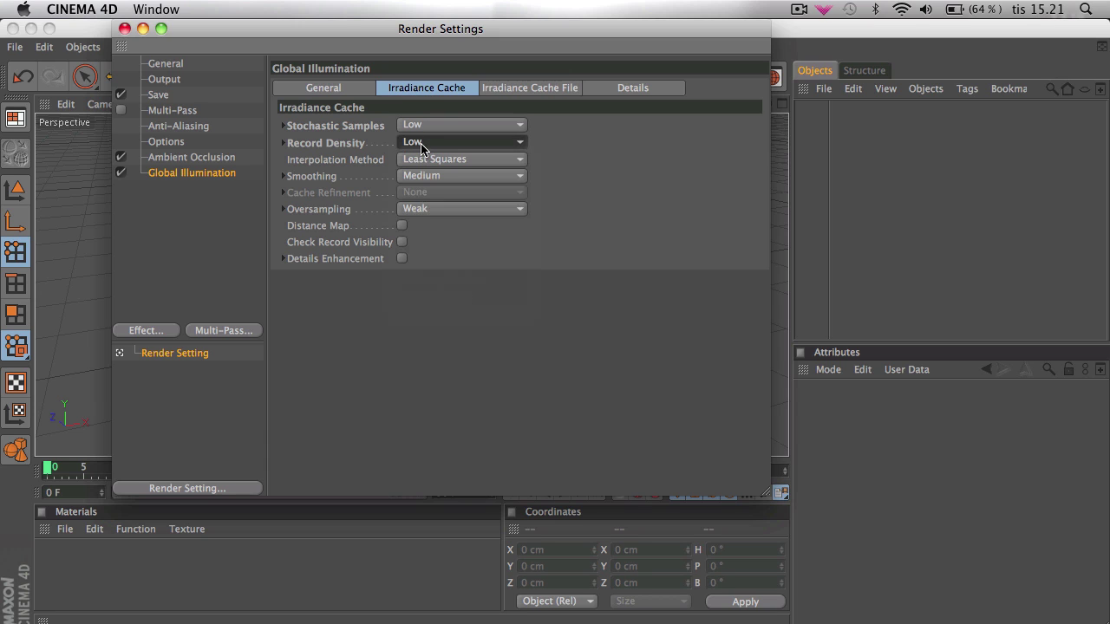
click(124, 29)
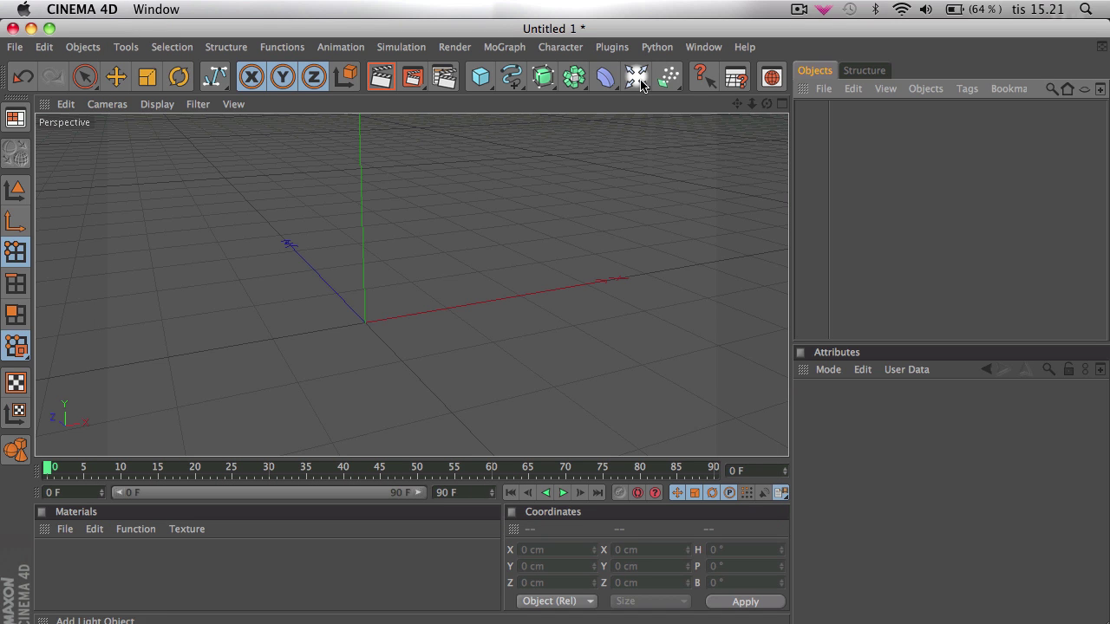
- Add a Floor object and a MoText object to the scene
drag(640, 82, 818, 212)
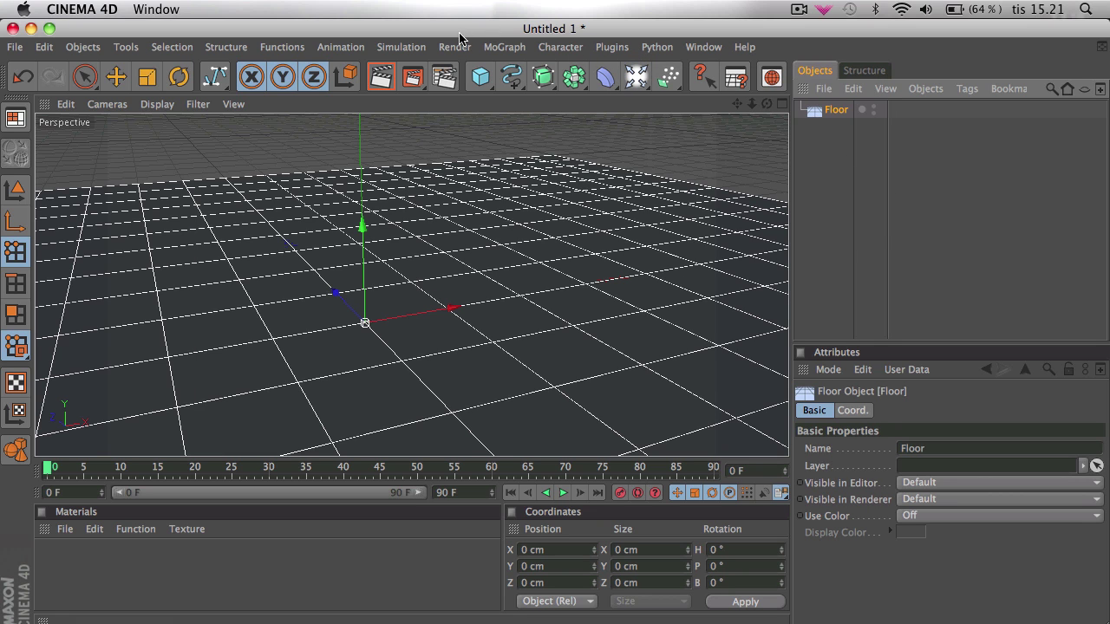
click(505, 48)
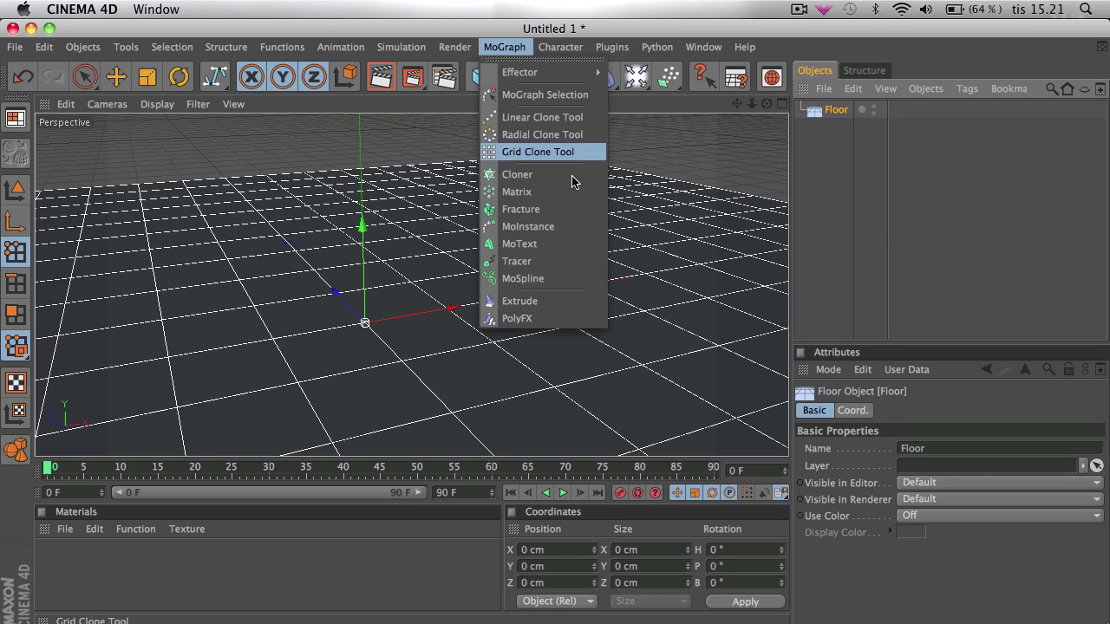
click(550, 245)
- Set the MoText font to Gotham Black and replace its text with "T"
click(1022, 570)
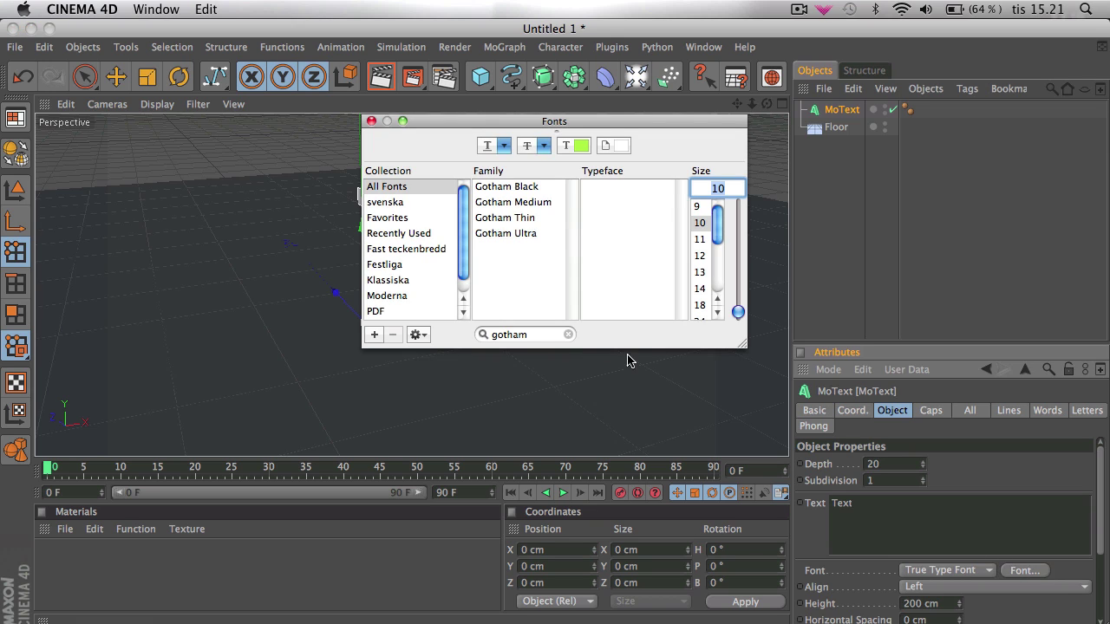
click(523, 188)
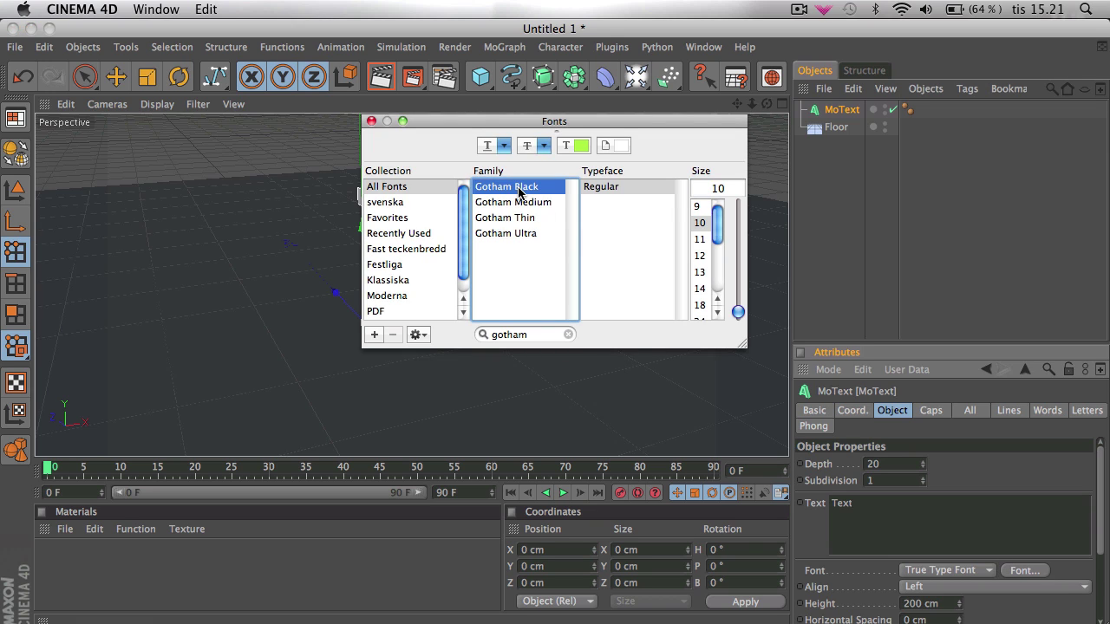
click(372, 123)
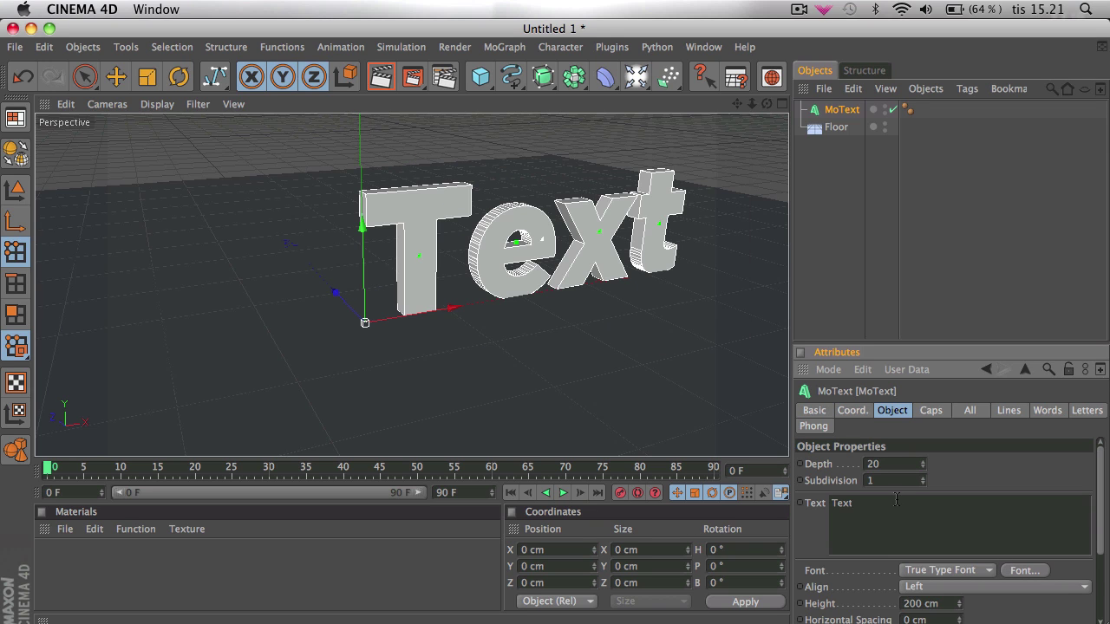
drag(889, 502, 780, 488)
text(T)
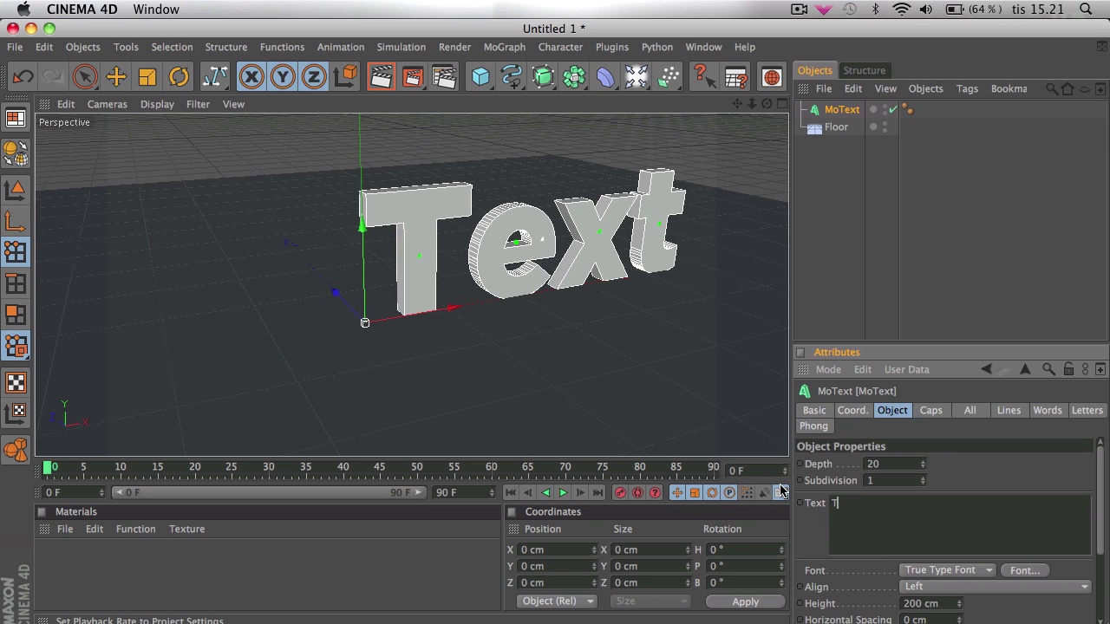
- Align the letter to Middle and set its extrusion depth to 91
click(983, 595)
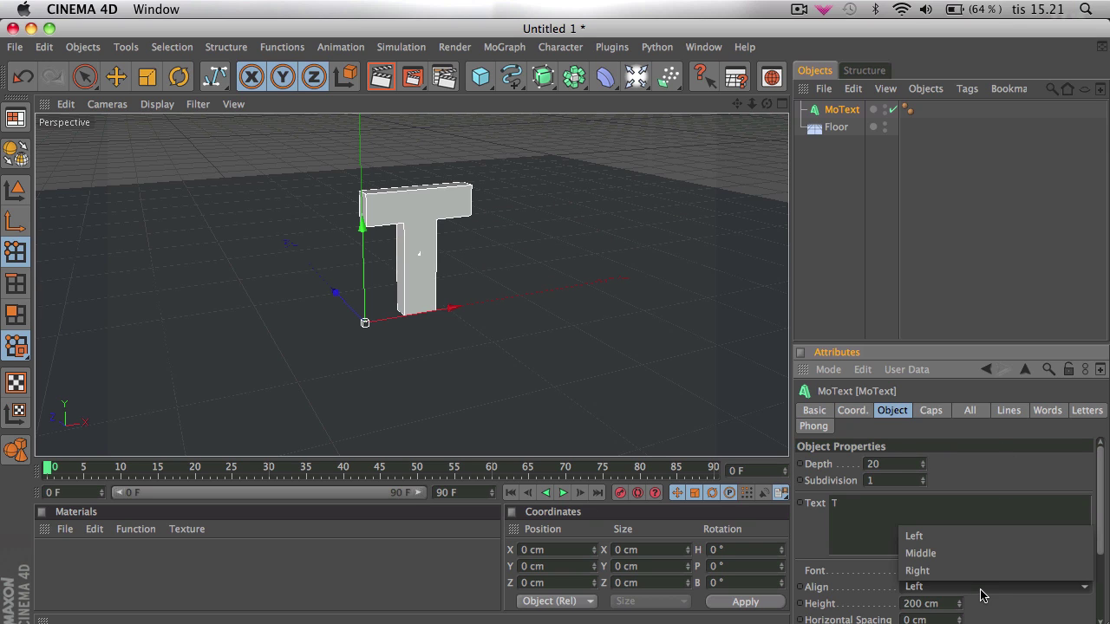
click(977, 555)
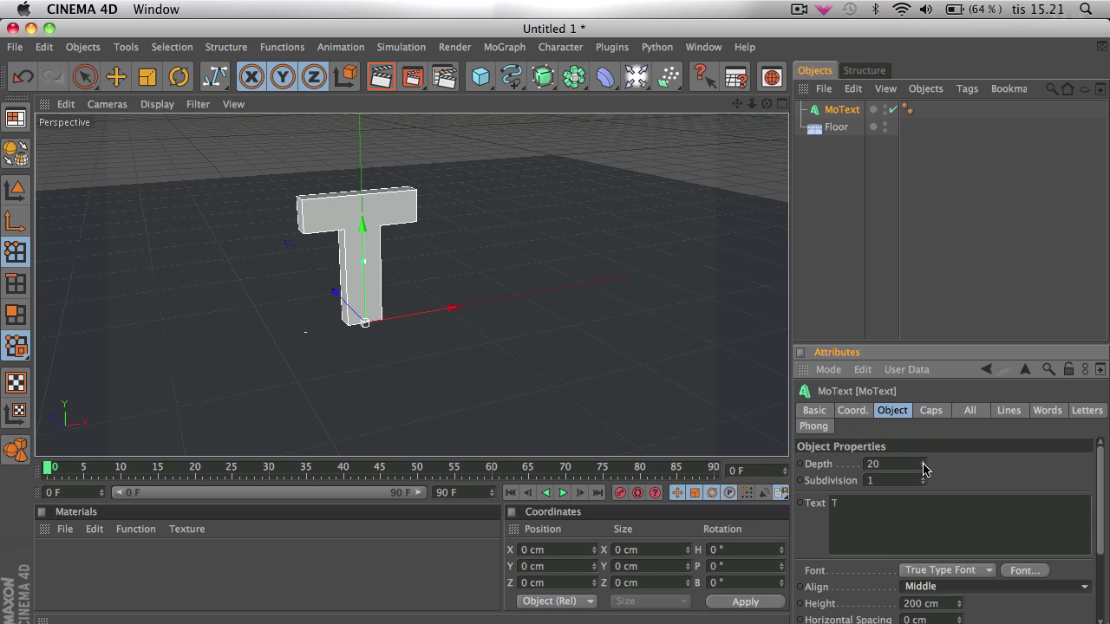
drag(924, 469, 924, 425)
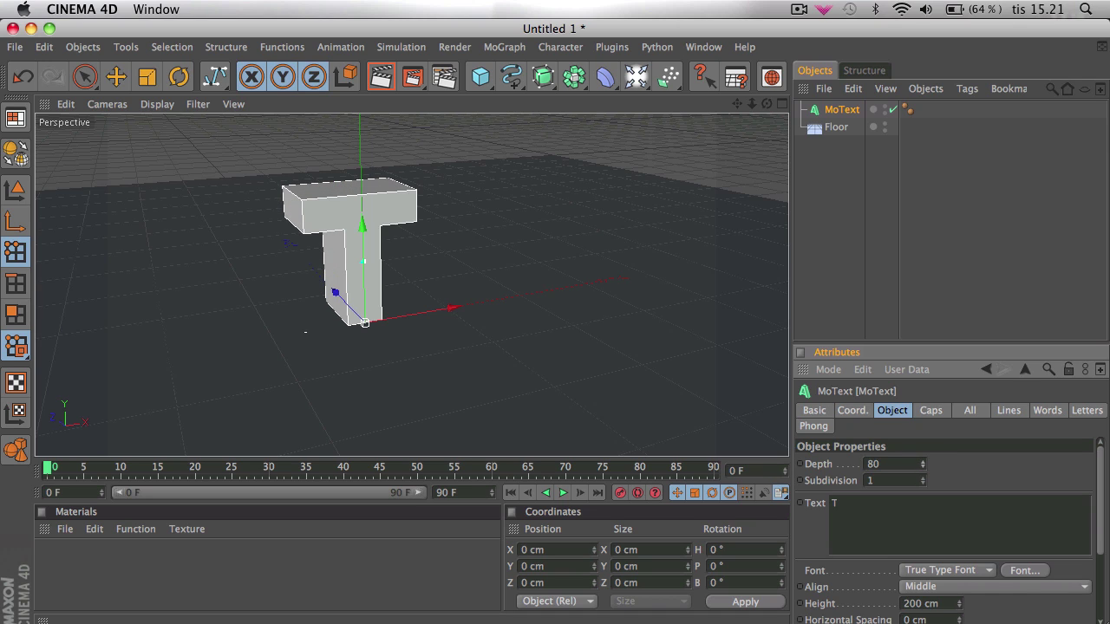
drag(924, 464, 923, 456)
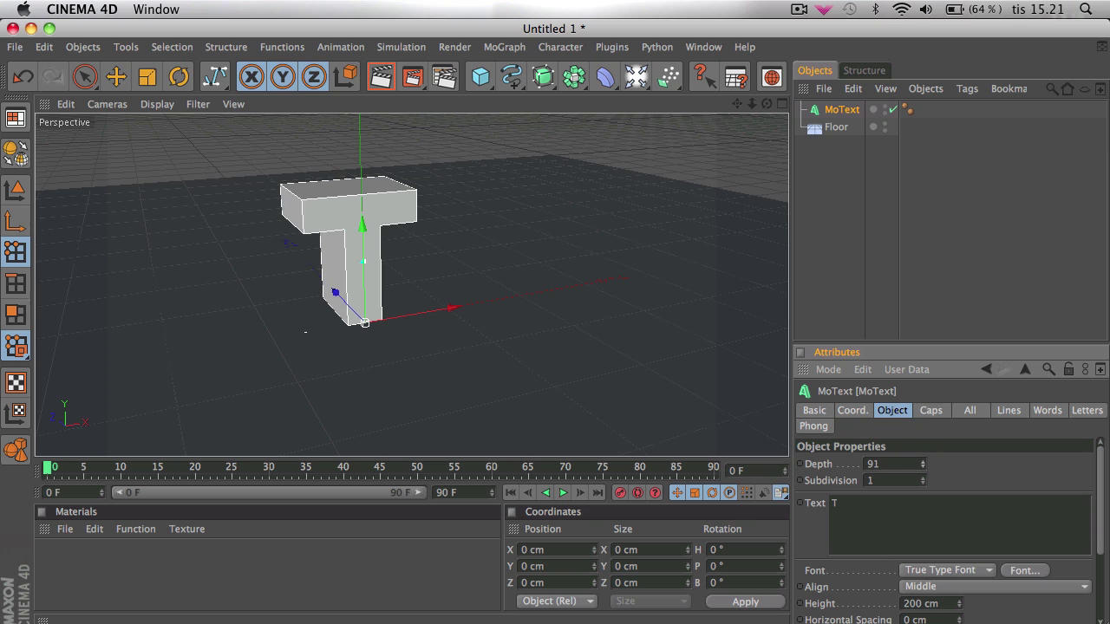
- Start a Bezier spline in the Front view with its first point at the T's left inner corner, where the stem meets the crossbar
click(783, 105)
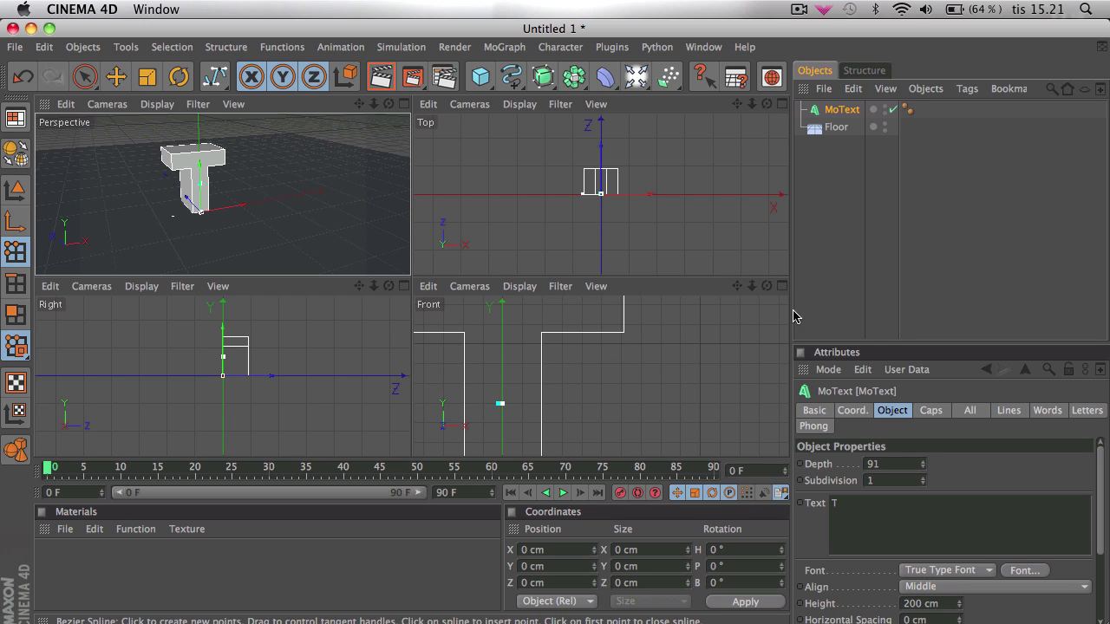
drag(736, 287, 864, 266)
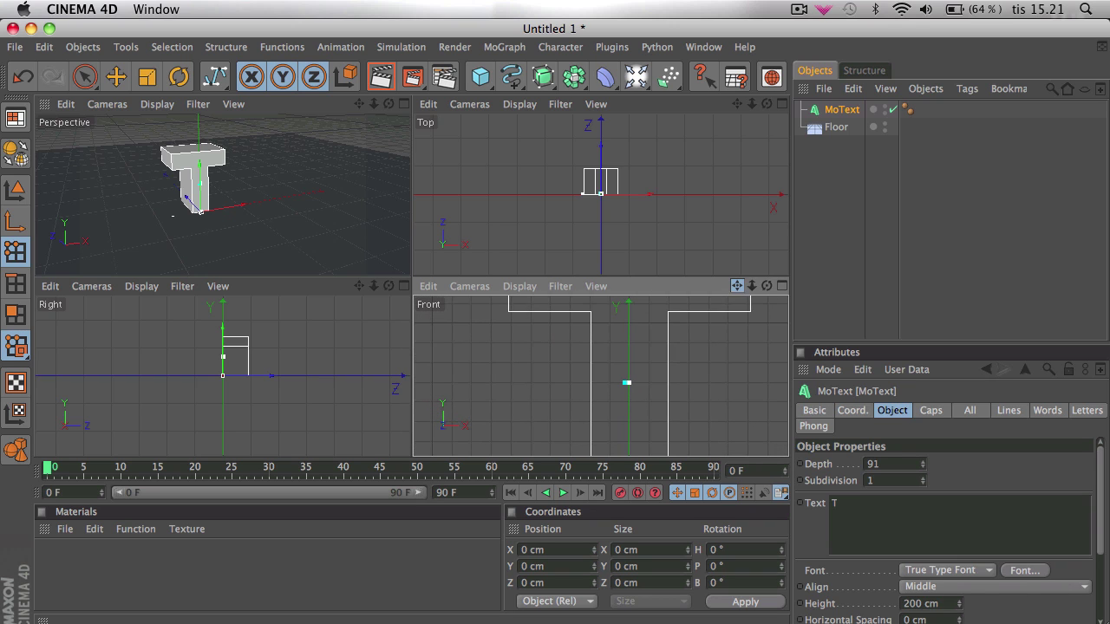
click(510, 82)
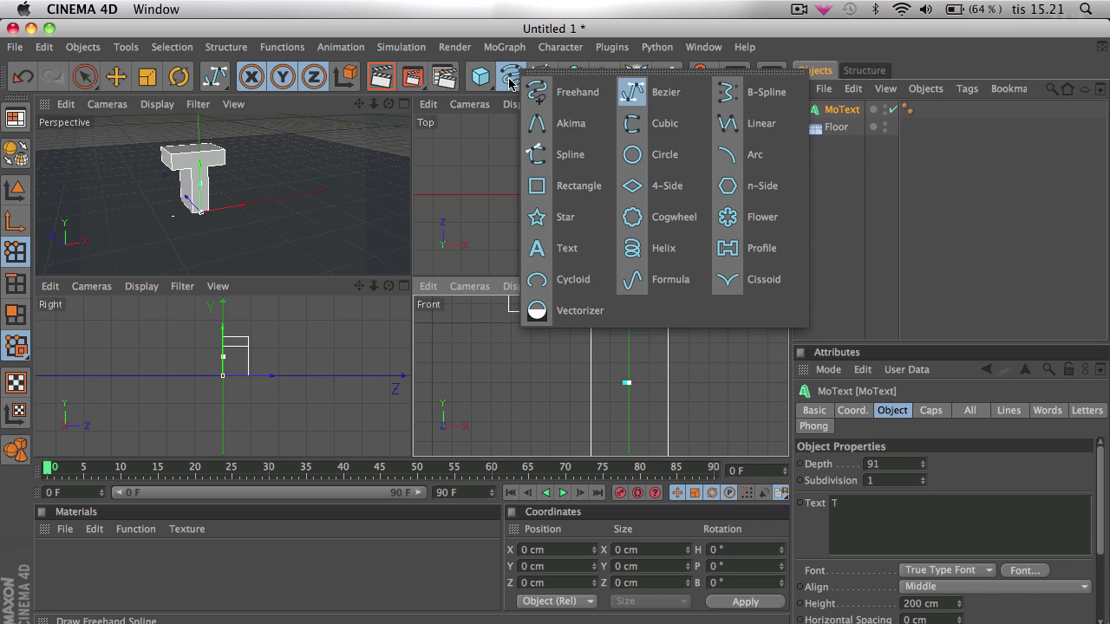
click(667, 96)
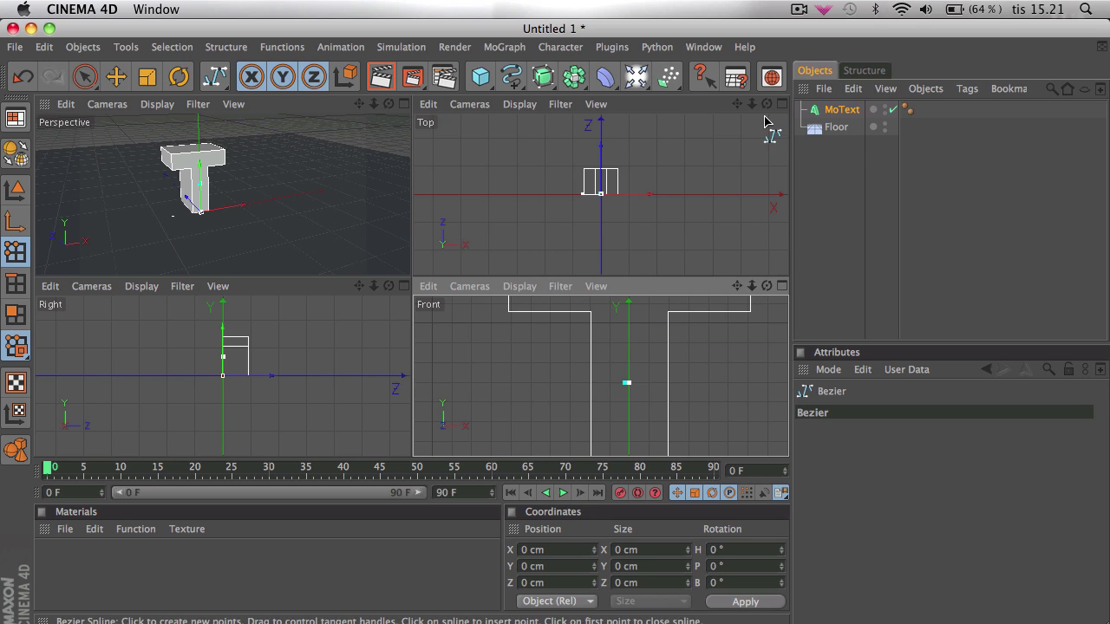
drag(751, 103, 752, 103)
drag(752, 286, 736, 296)
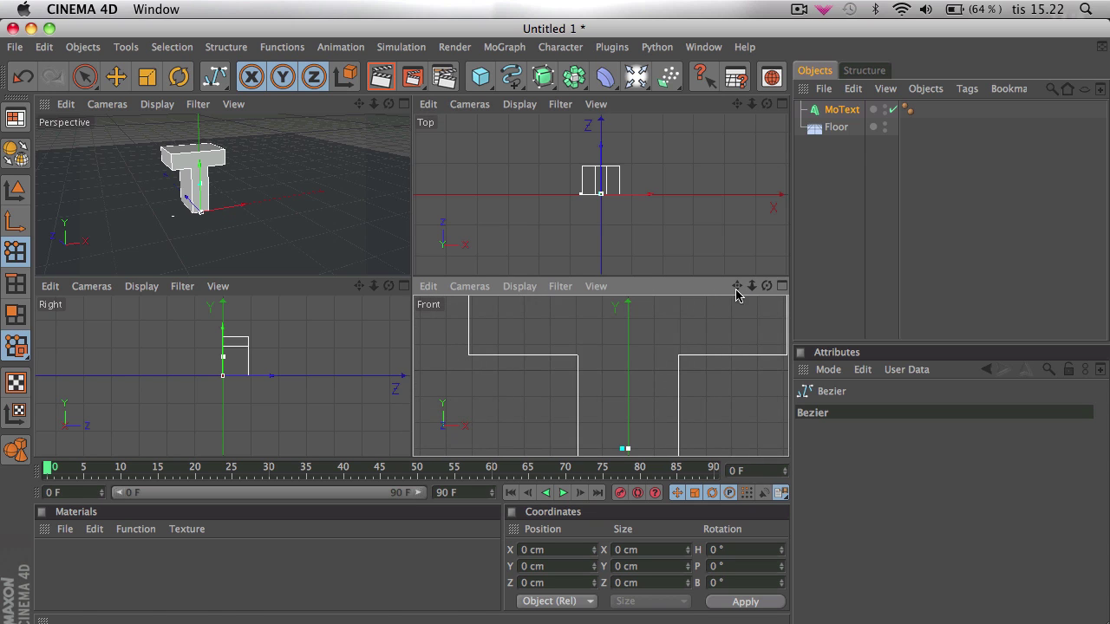
click(578, 357)
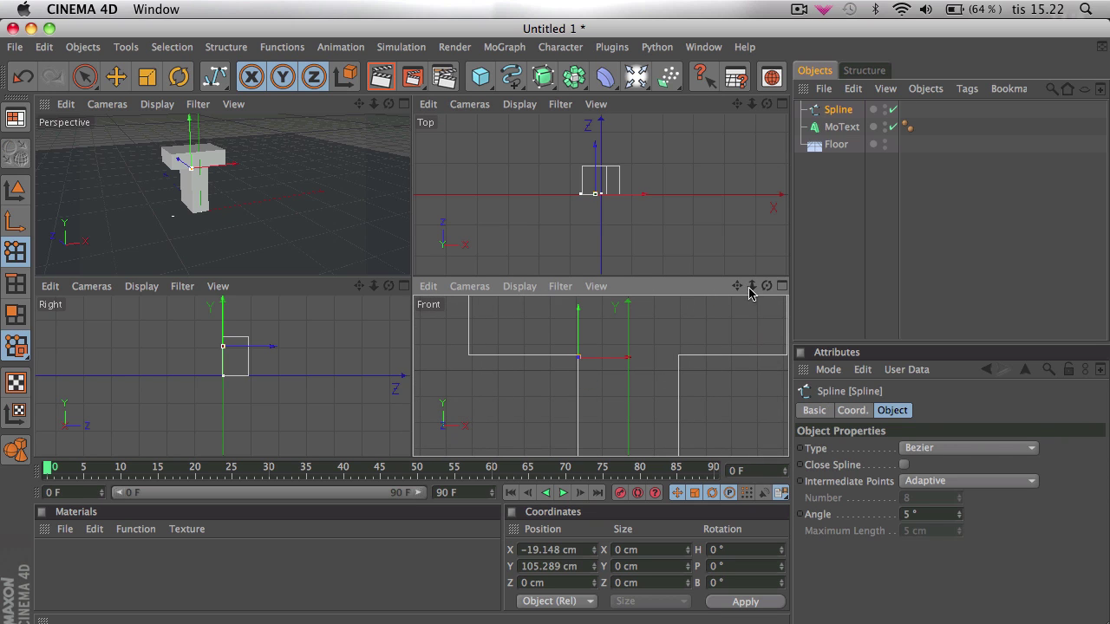
- Continue the spline around both bottom corners of the stem and up to the T's right inner corner
drag(740, 289, 714, 309)
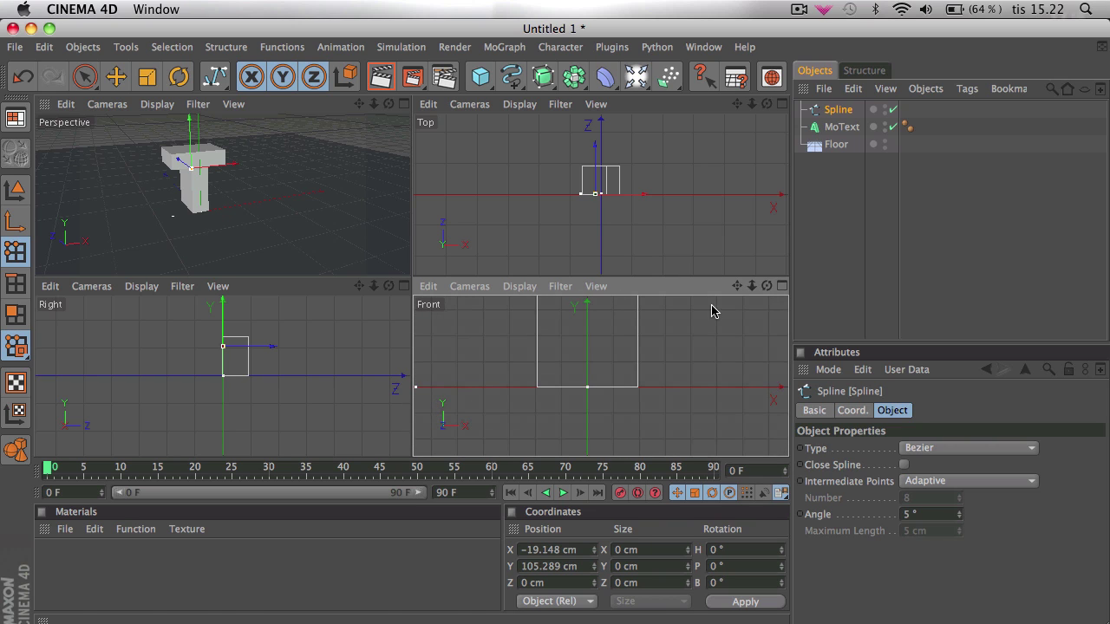
click(538, 390)
drag(538, 364, 538, 359)
click(639, 387)
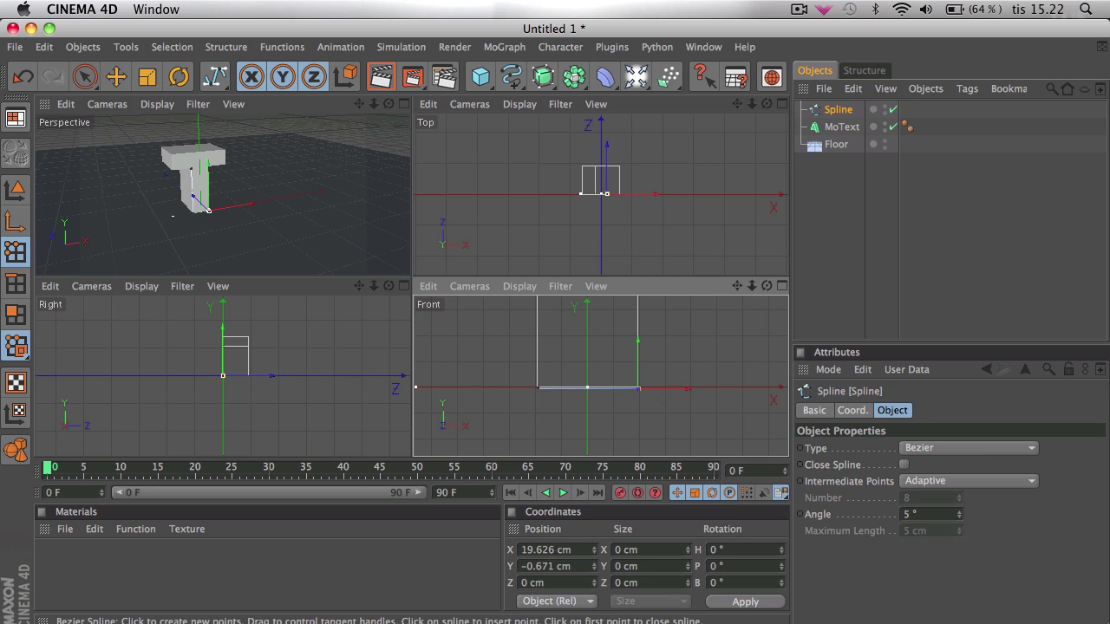
drag(737, 286, 684, 330)
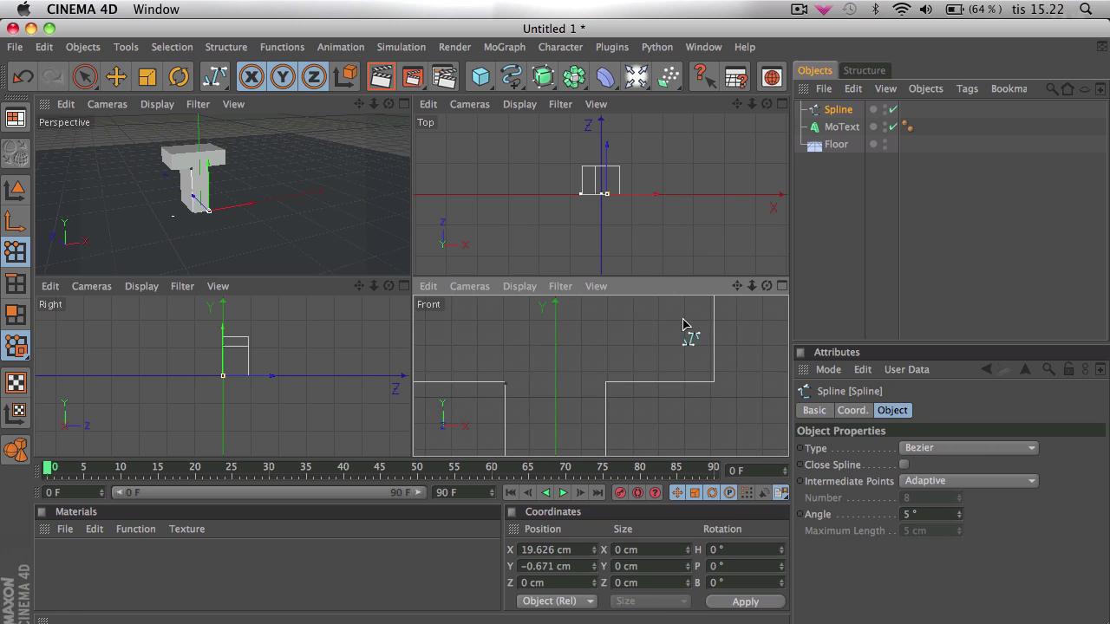
click(606, 383)
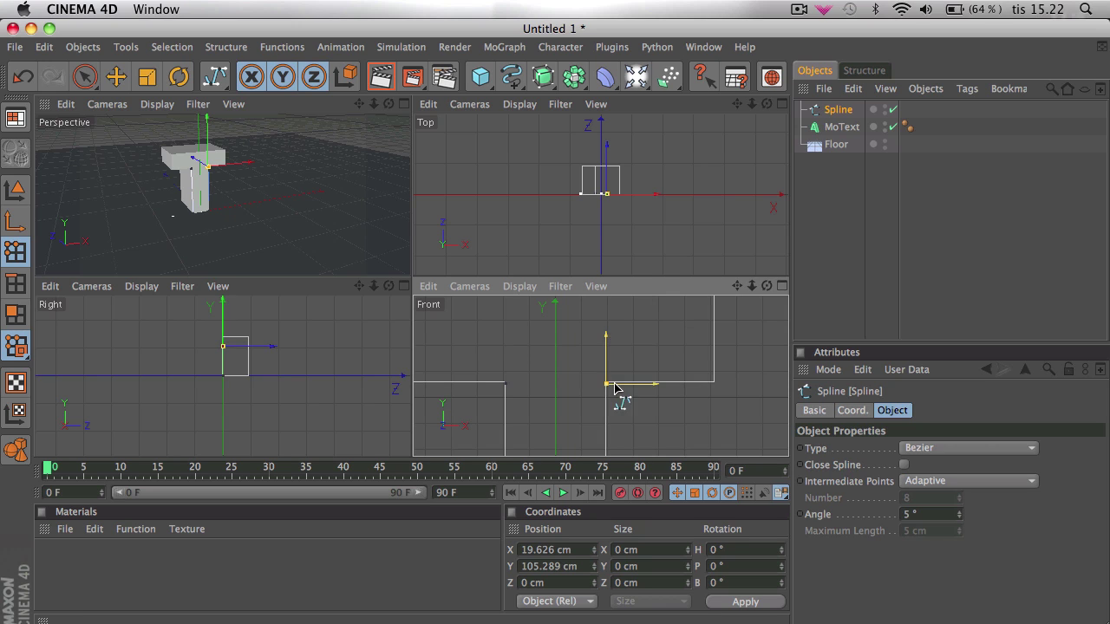
- Trace the spline around the four outer corners of the crossbar, close it, and return to the full Perspective view
click(714, 382)
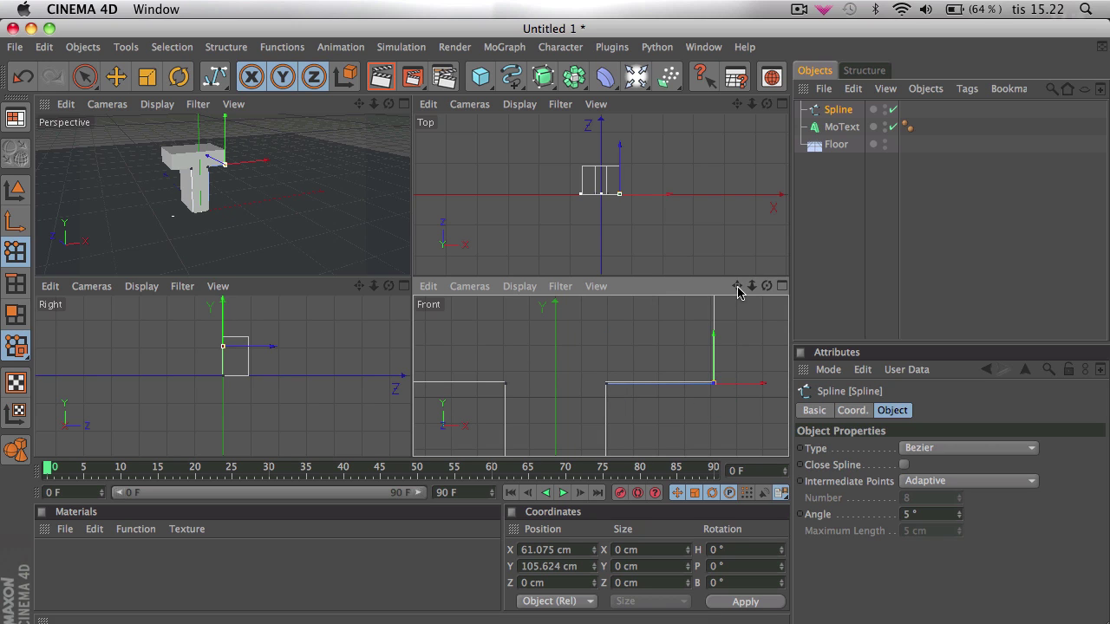
drag(738, 289, 743, 345)
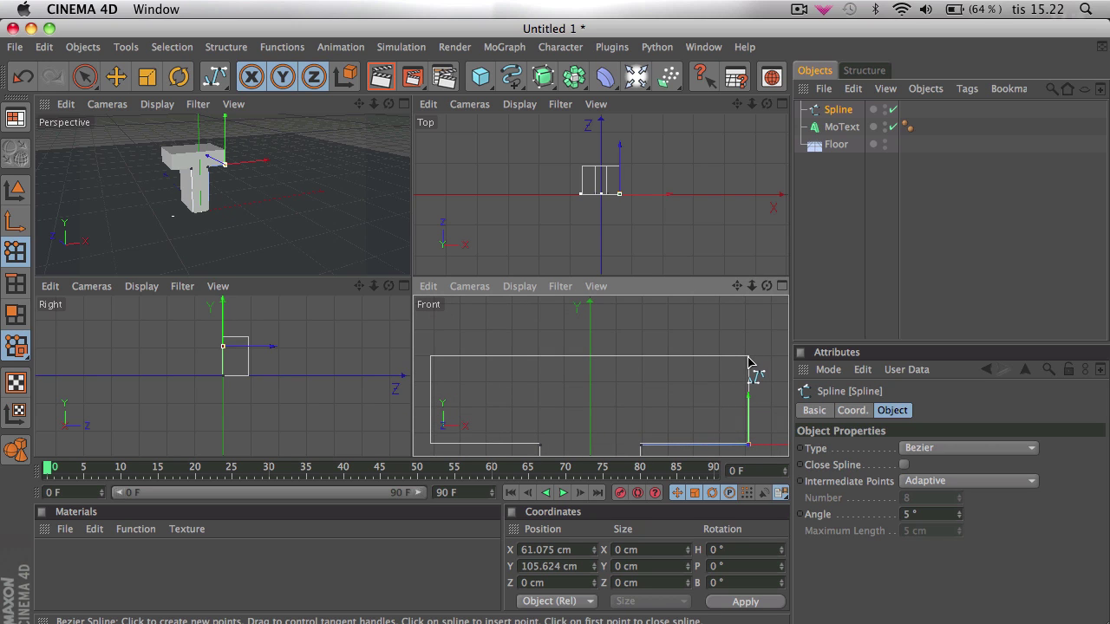
drag(737, 286, 602, 312)
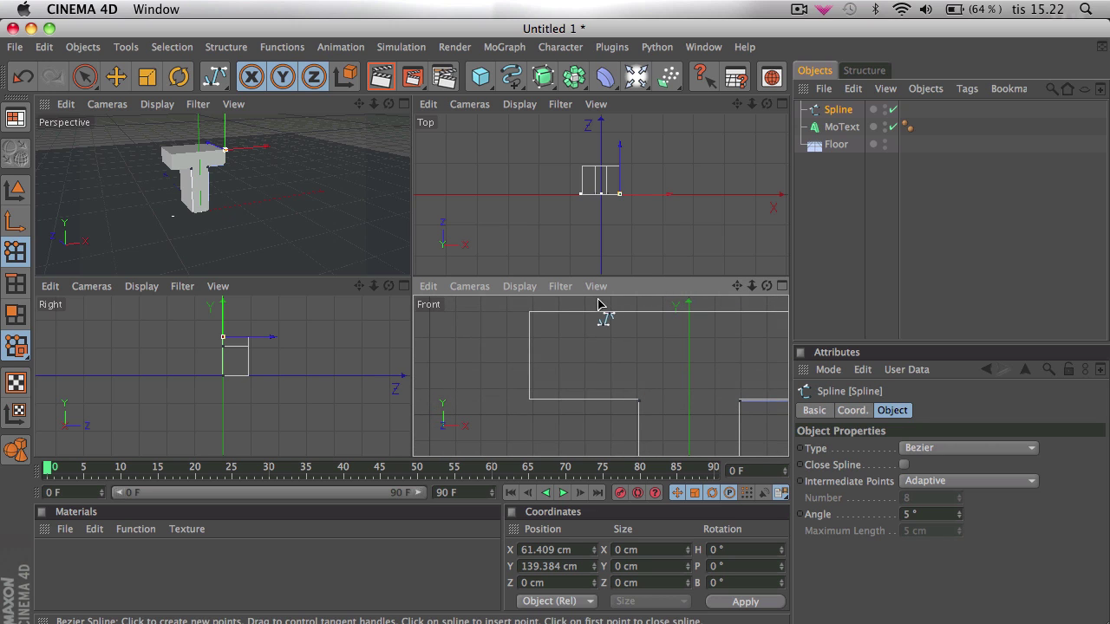
click(530, 314)
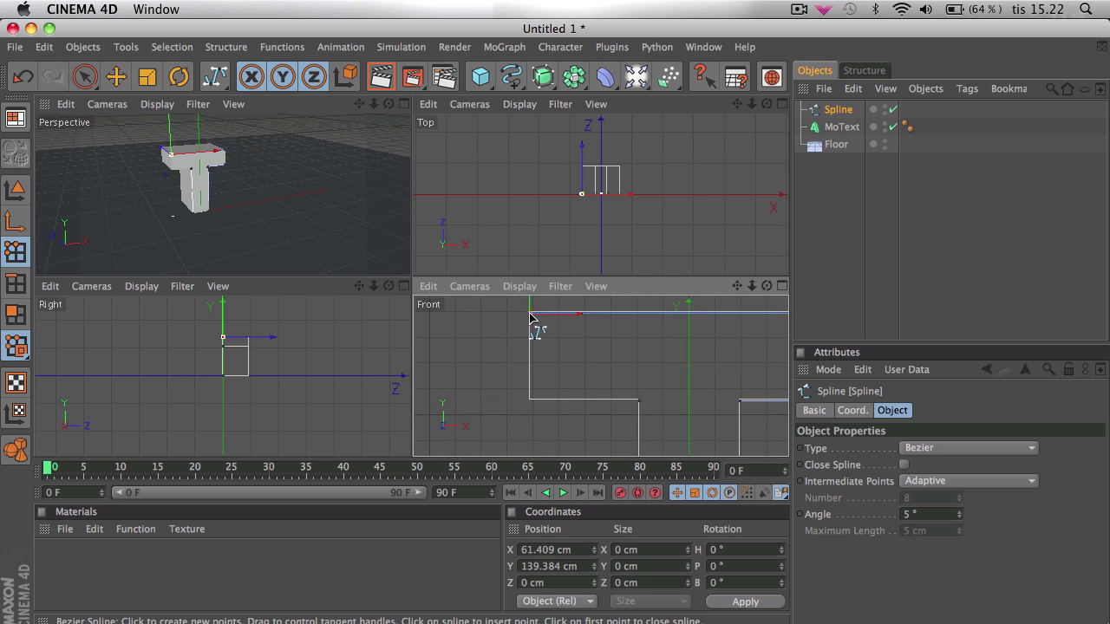
click(530, 401)
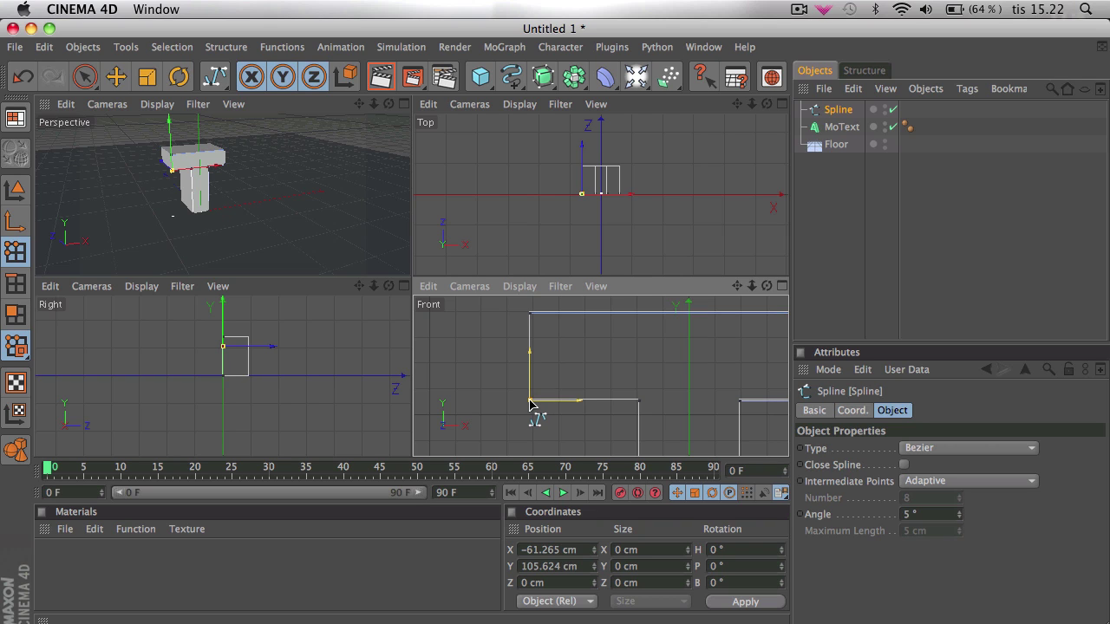
click(905, 466)
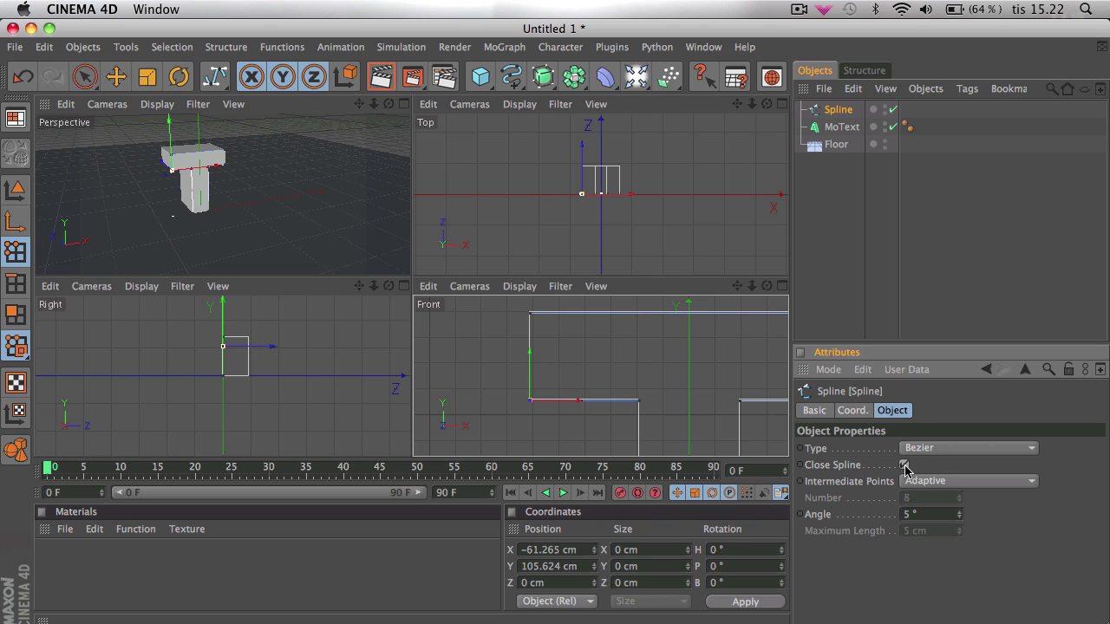
click(404, 105)
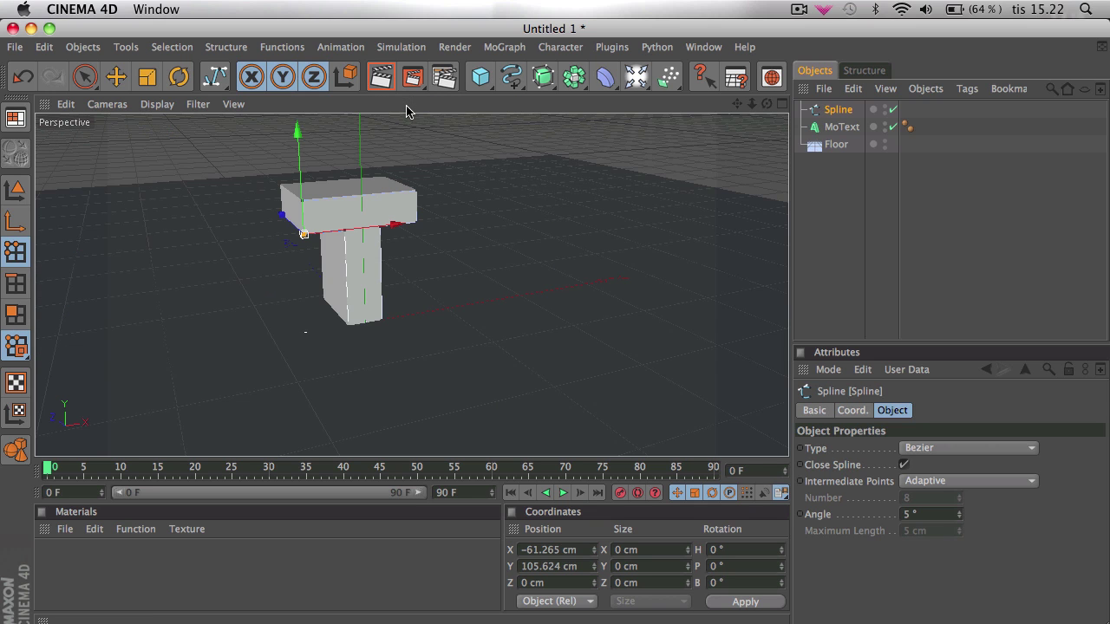
- Add a circle spline with a radius of 1 cm and raise it along Y to the letter's stem
click(519, 87)
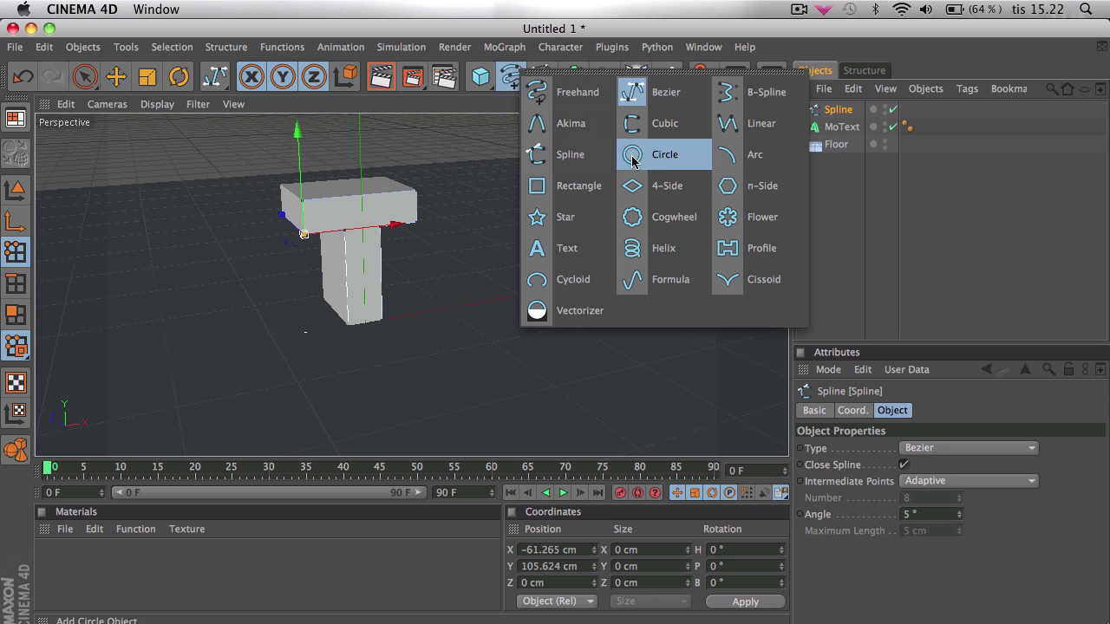
click(632, 159)
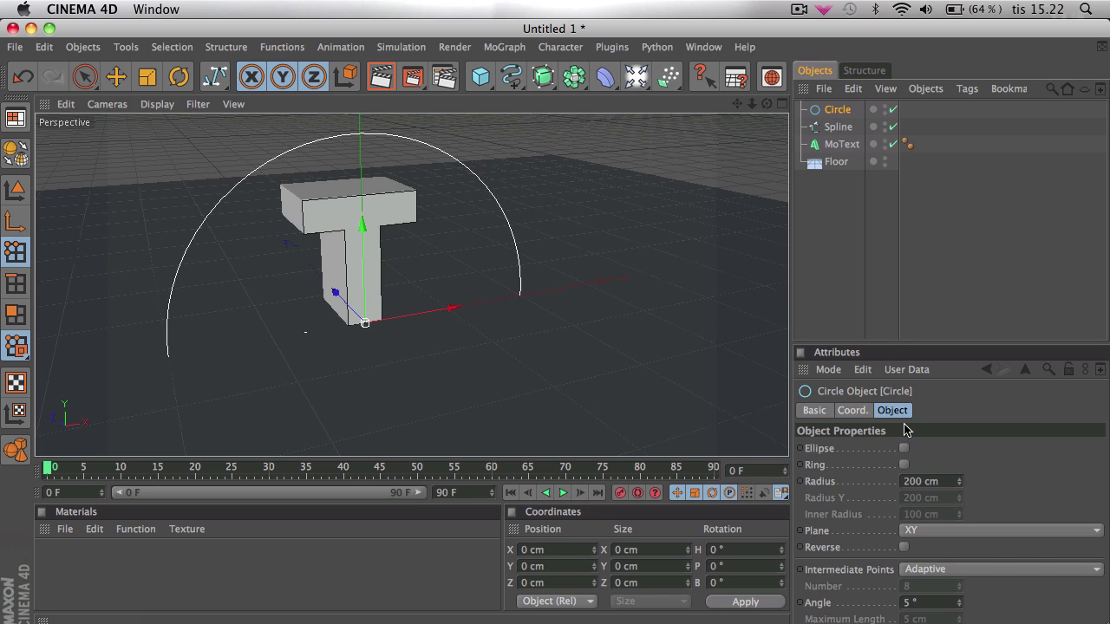
drag(961, 488, 863, 488)
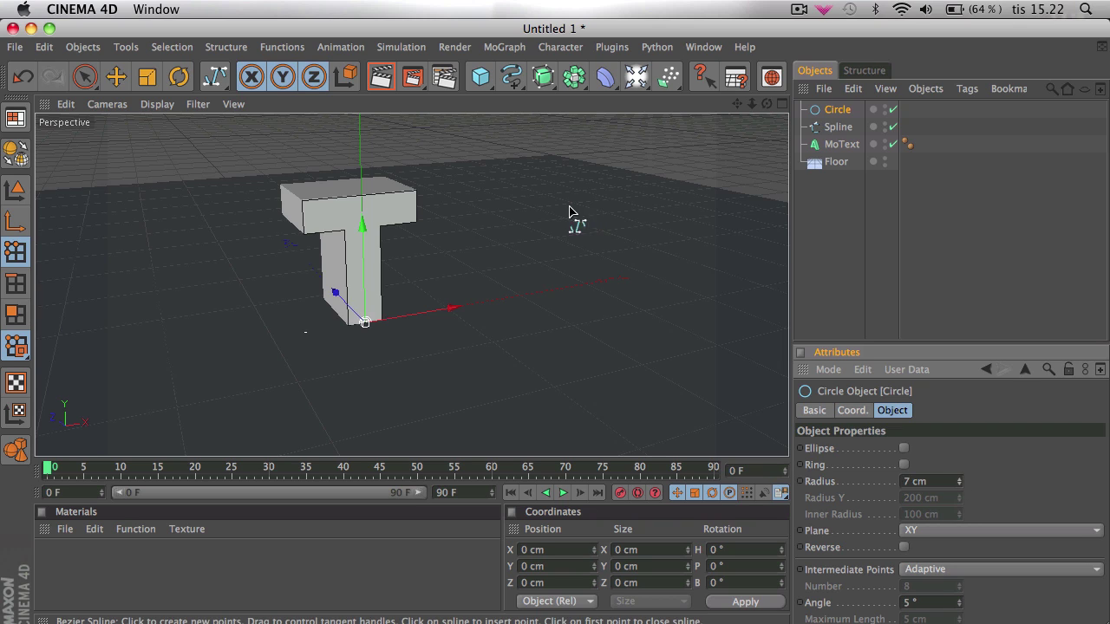
click(934, 485)
text(1)
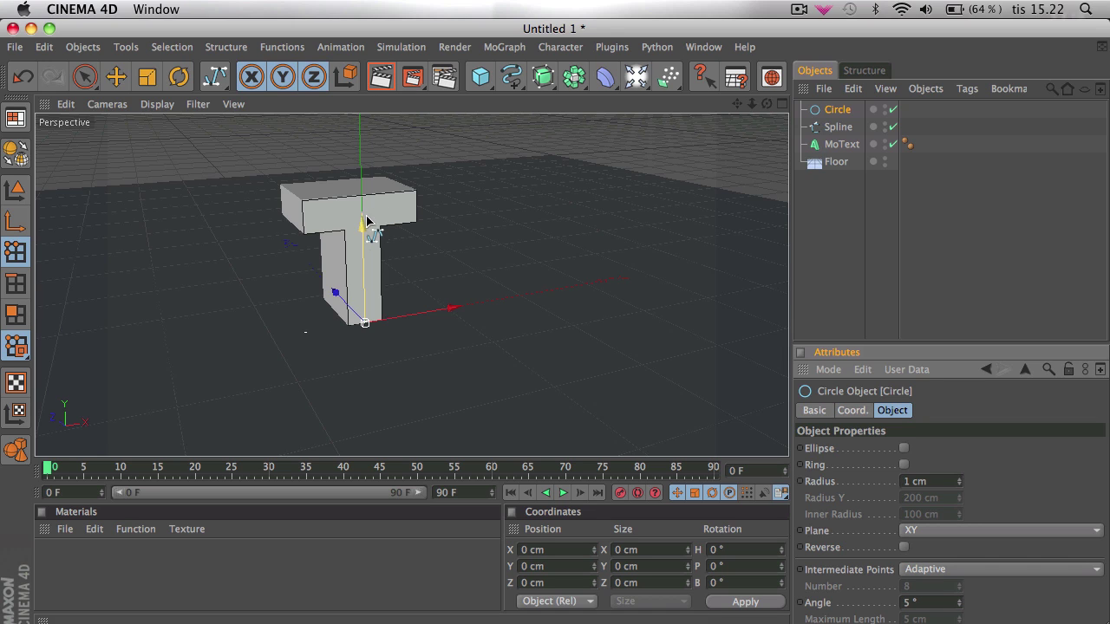
drag(366, 223, 361, 144)
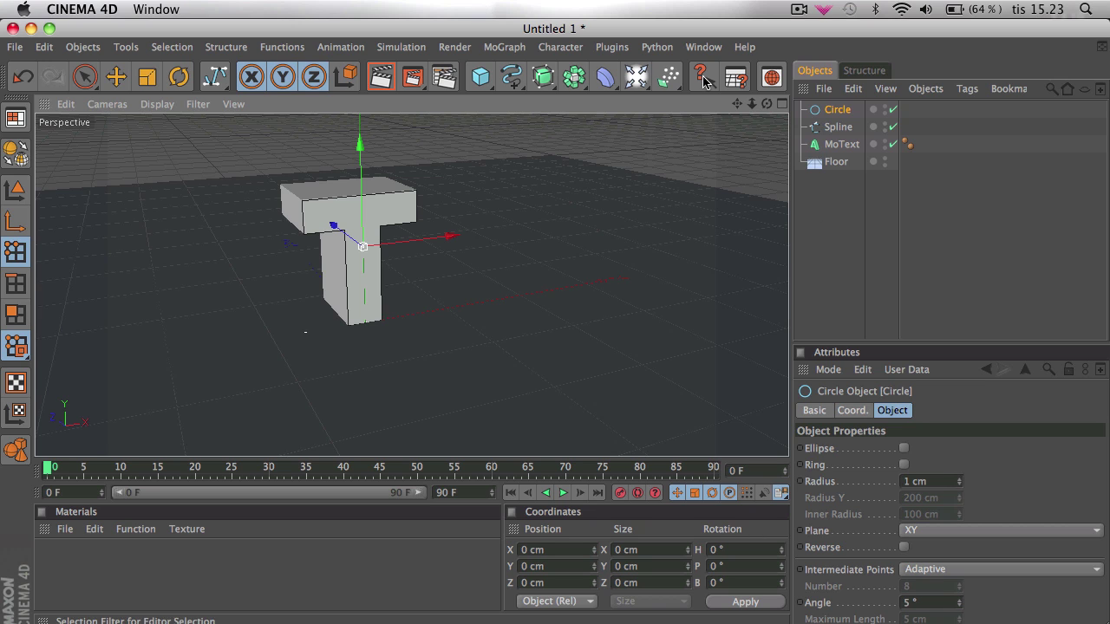
- Create a Sweep NURBS containing the circle and the outline spline, with the circle above the spline in its hierarchy
drag(542, 76, 595, 154)
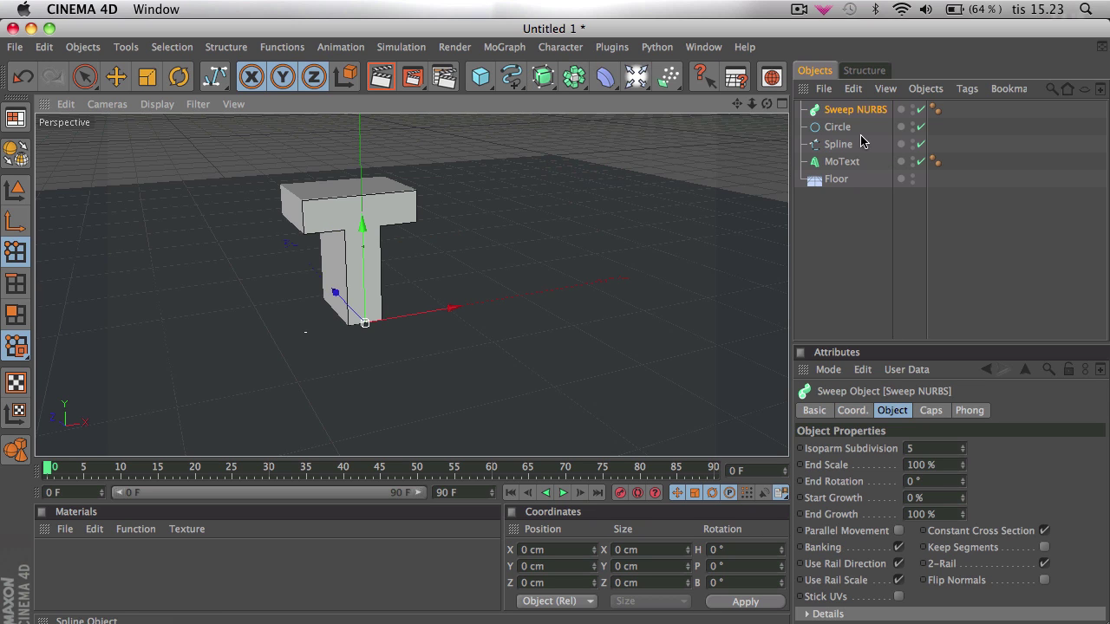
mouse_move(841, 130)
mouse_down()
mouse_move(848, 113)
mouse_move(838, 144)
mouse_move(850, 140)
mouse_up()
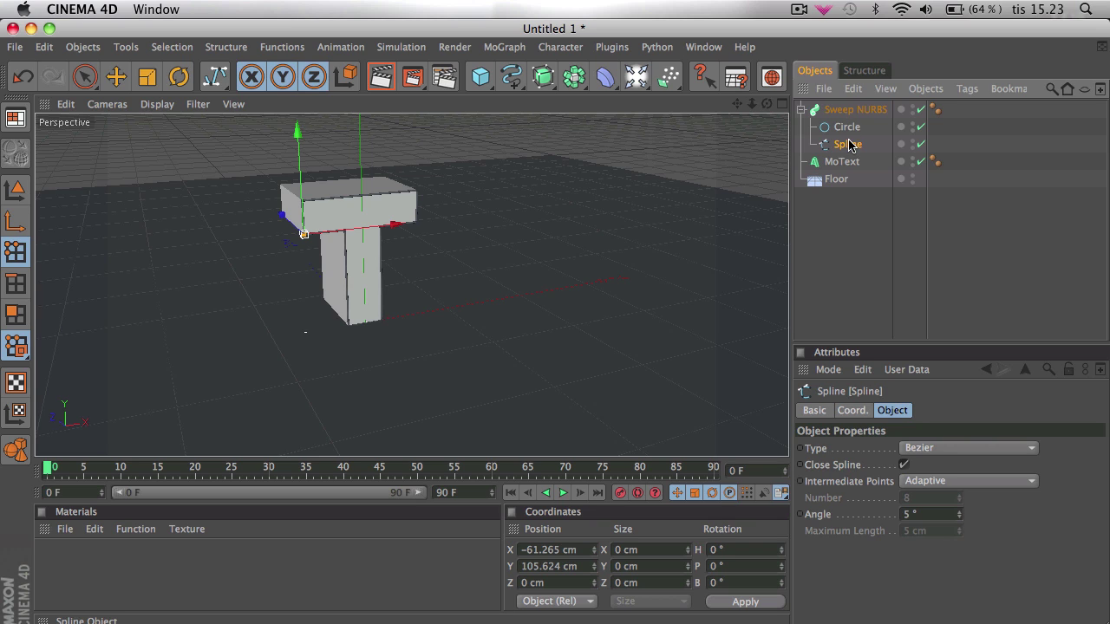
drag(848, 149, 855, 122)
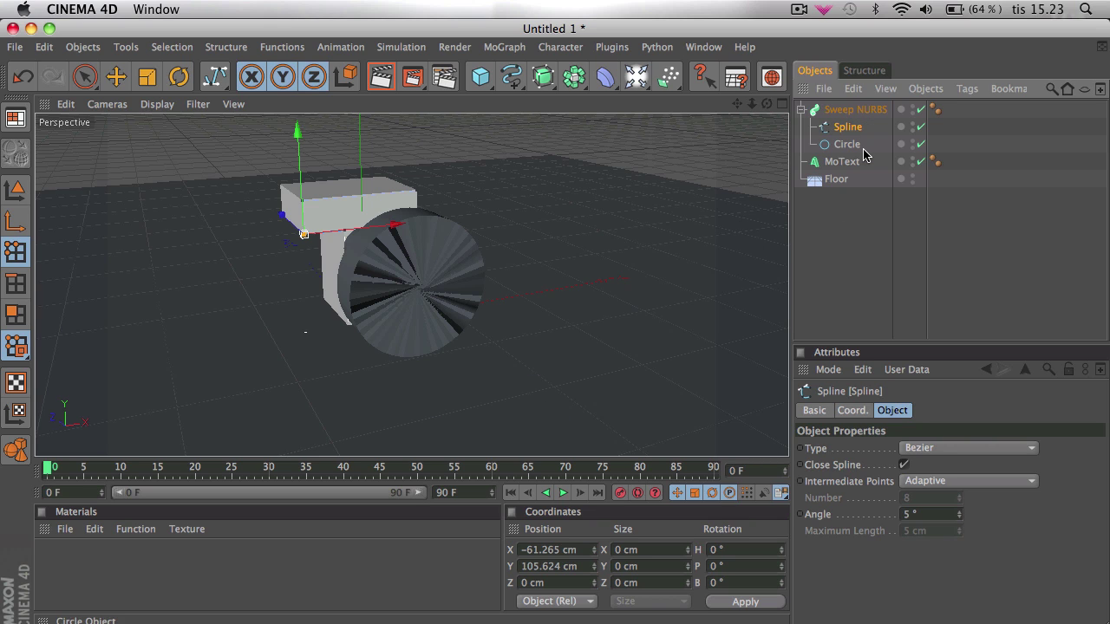
mouse_move(848, 130)
mouse_down()
mouse_move(852, 167)
mouse_move(847, 151)
mouse_up()
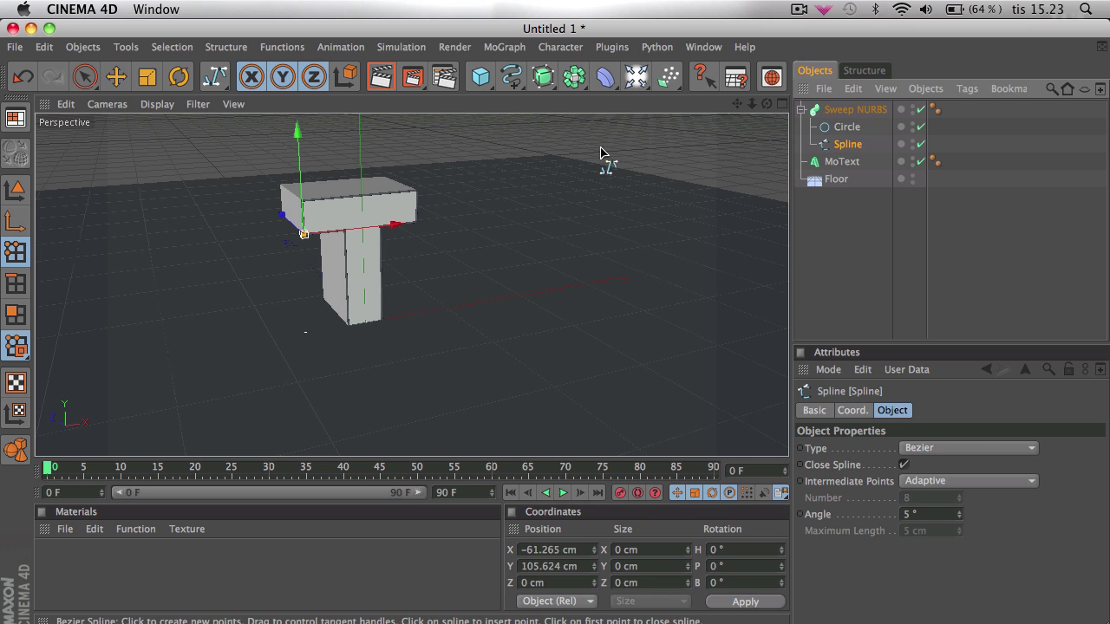
drag(766, 103, 97, 534)
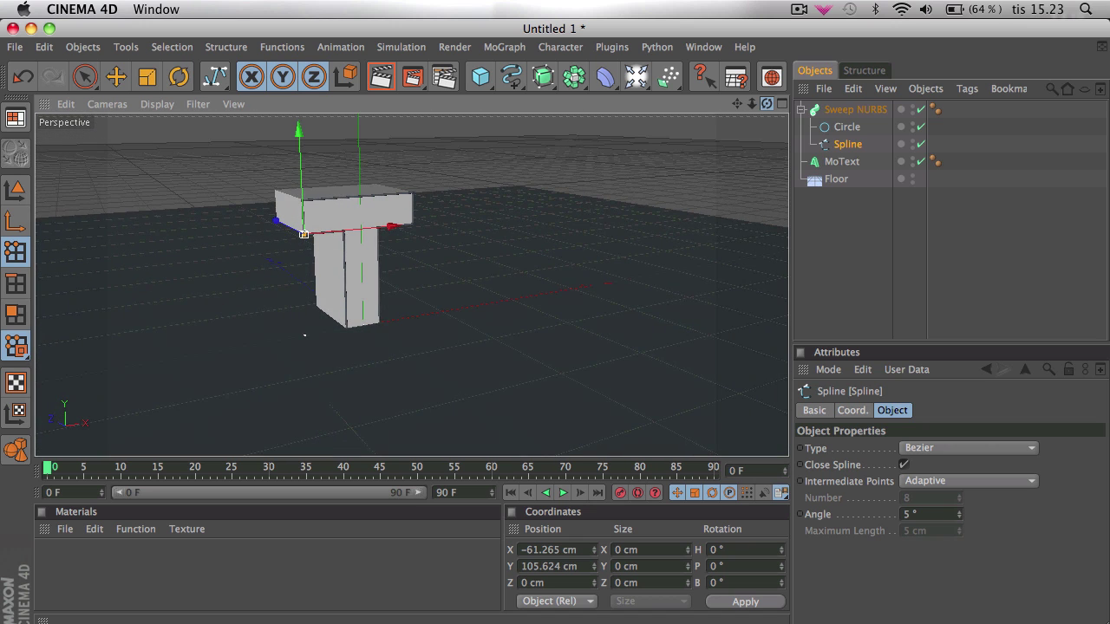
- Create a new material and set its base color to white (255, 255, 255)
click(147, 591)
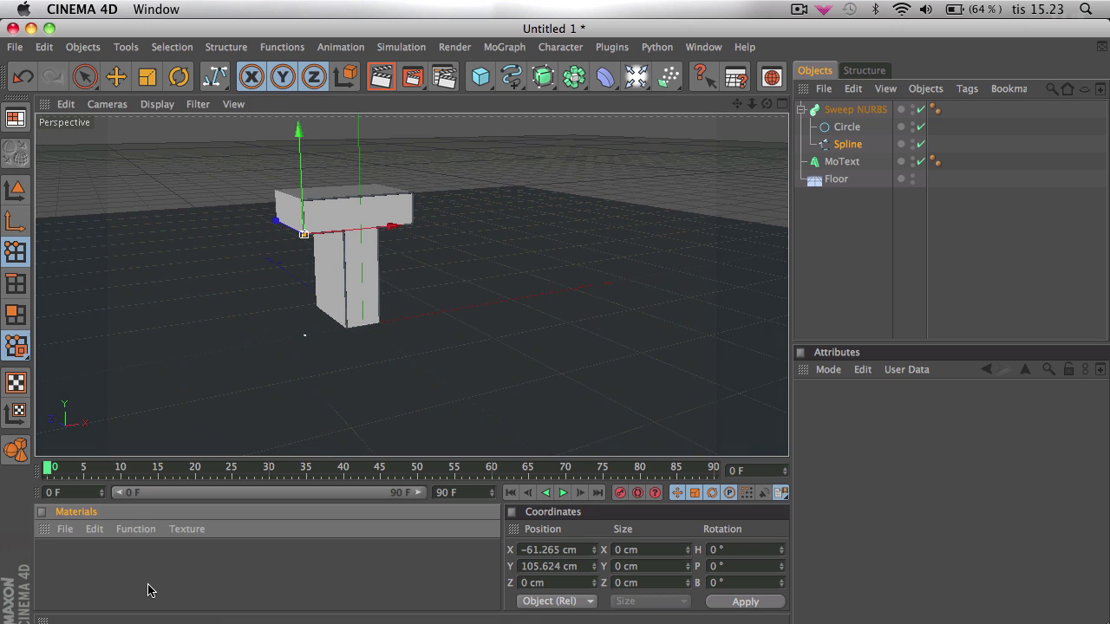
double_click(78, 561)
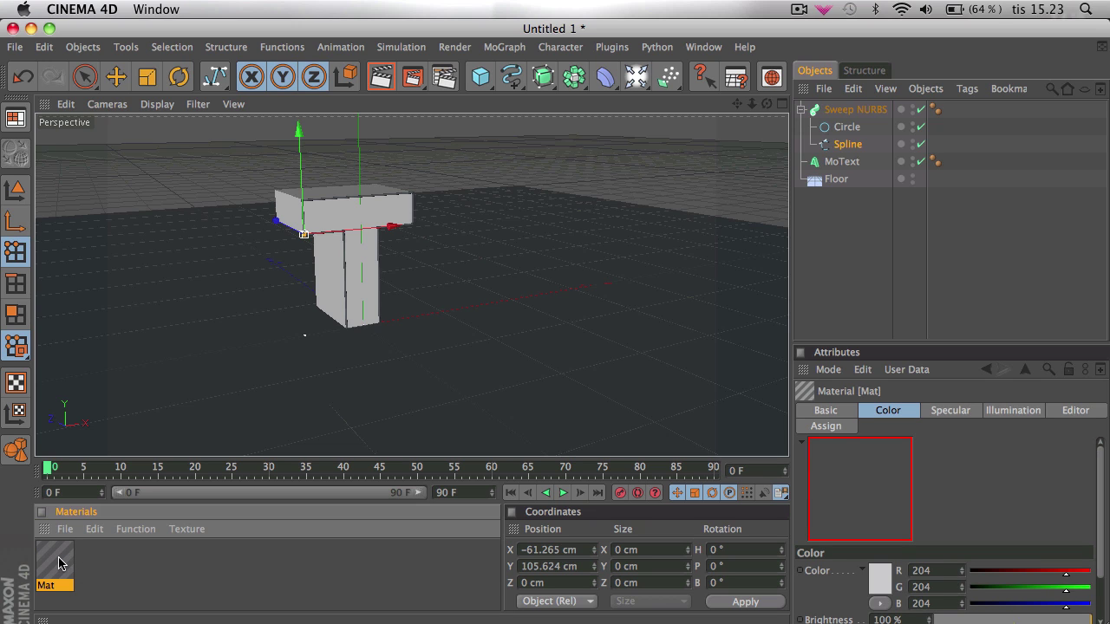
double_click(58, 563)
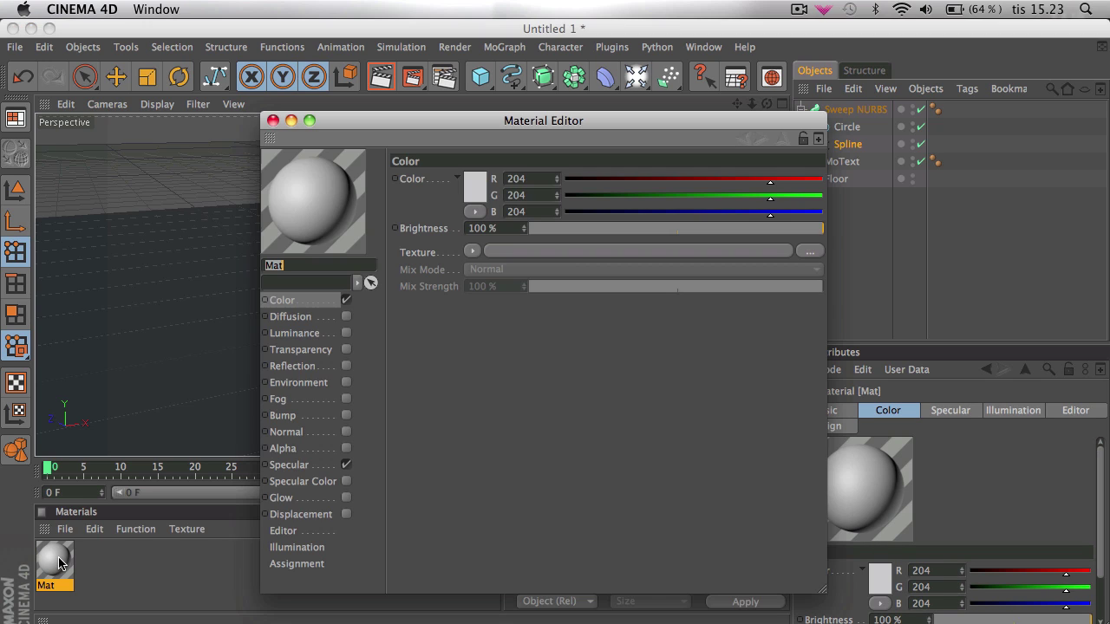
click(481, 191)
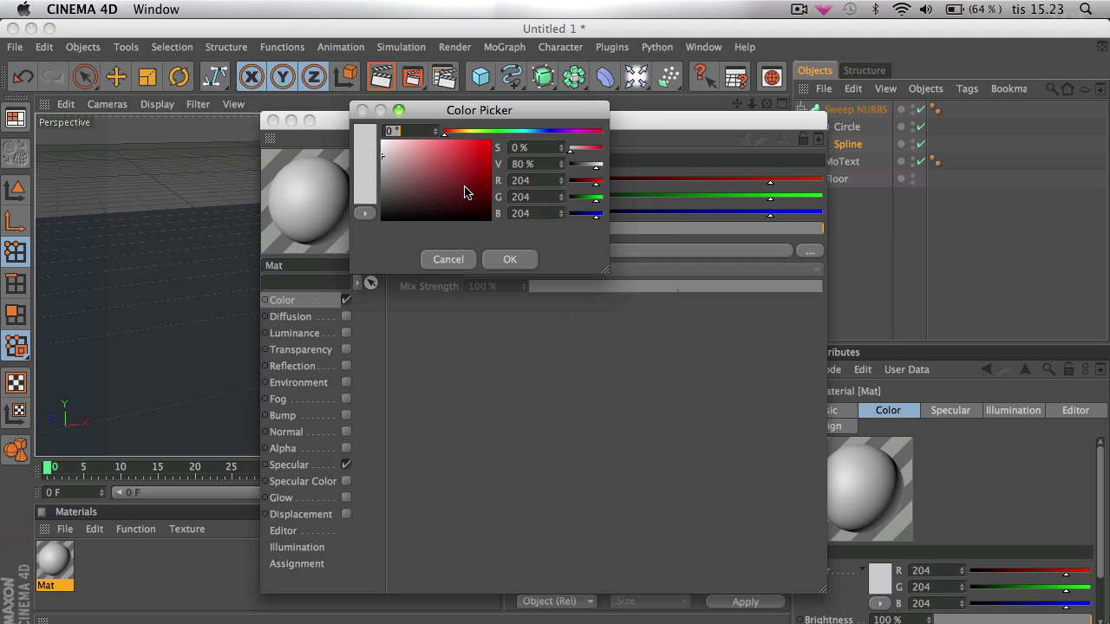
click(514, 260)
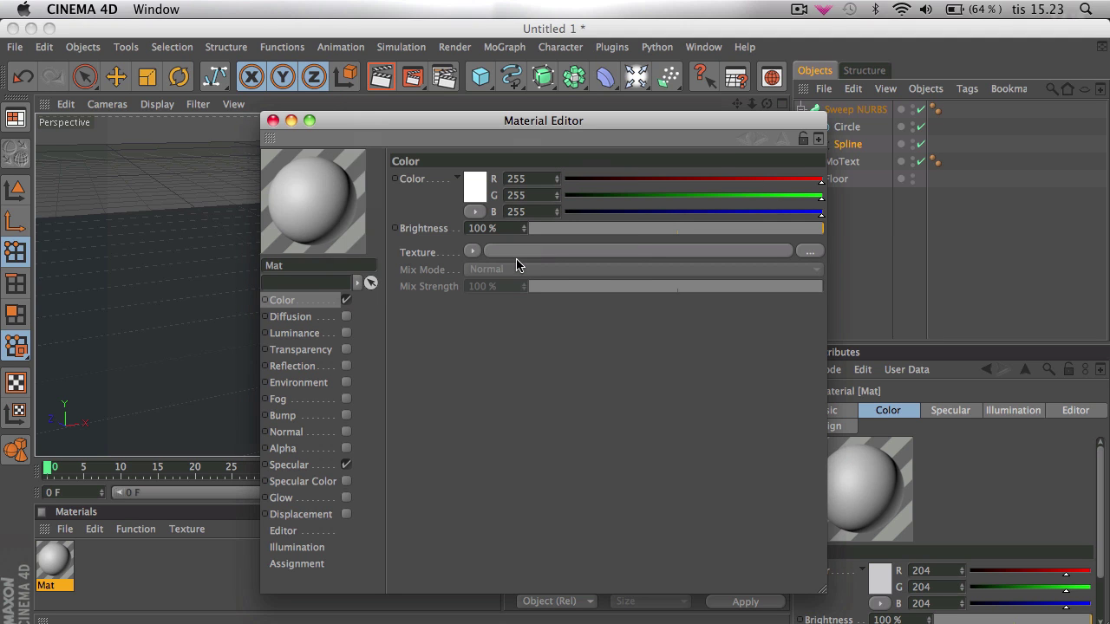
- Enable the material's Luminance channel with a brightness of 200 %
click(346, 334)
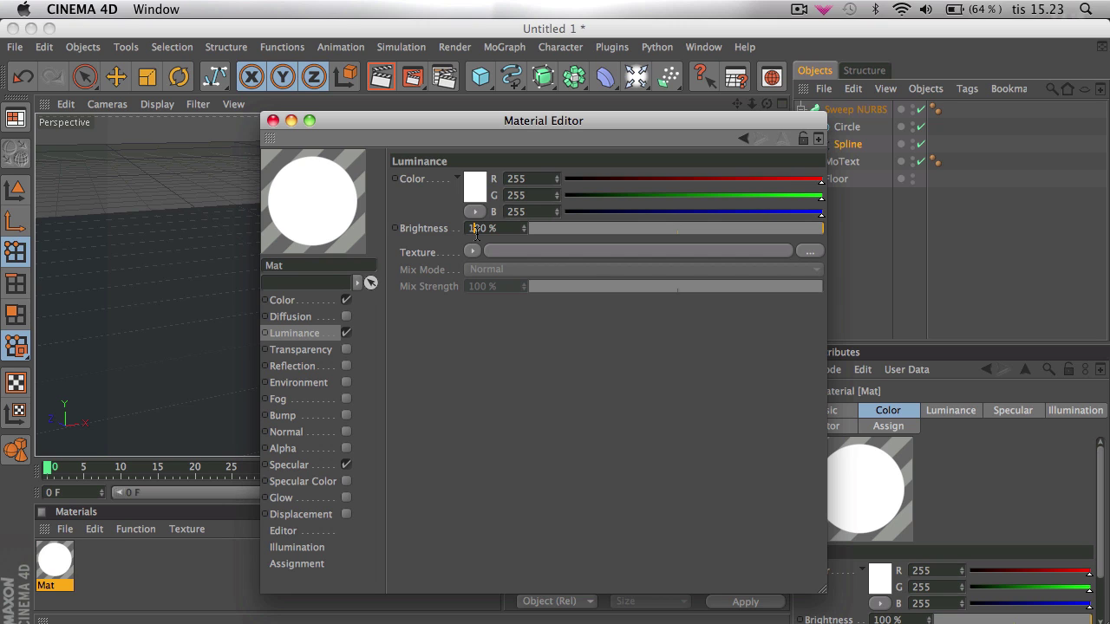
double_click(476, 228)
text(200)
key(Return)
- Set the luminance color to pure green (R 0, G 255, B 0) and close the material editor
click(479, 189)
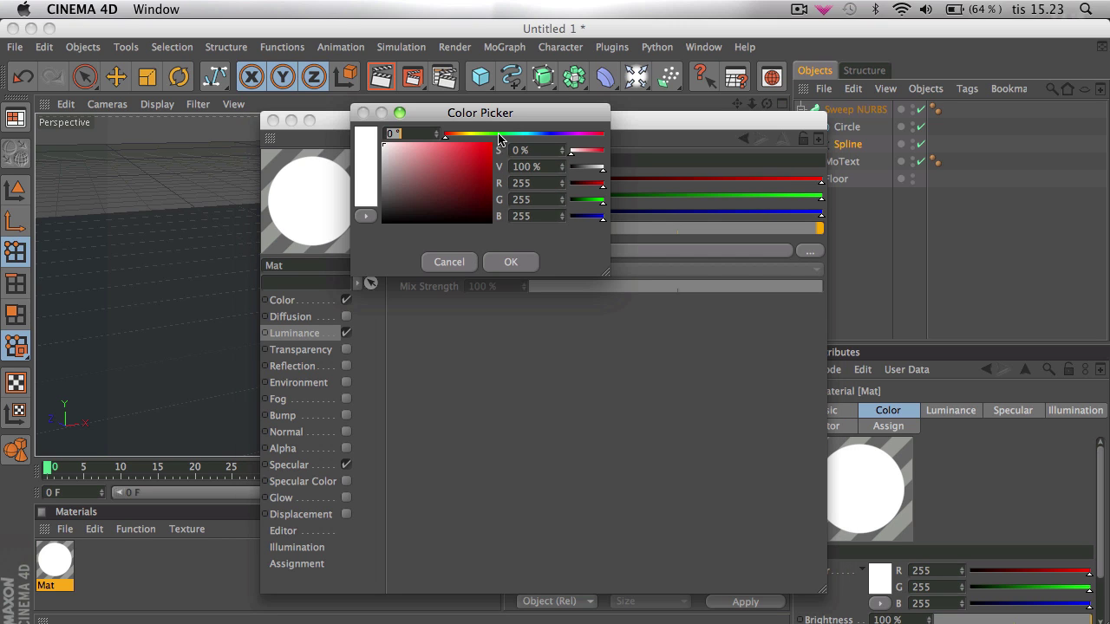
click(499, 135)
drag(462, 190, 572, 65)
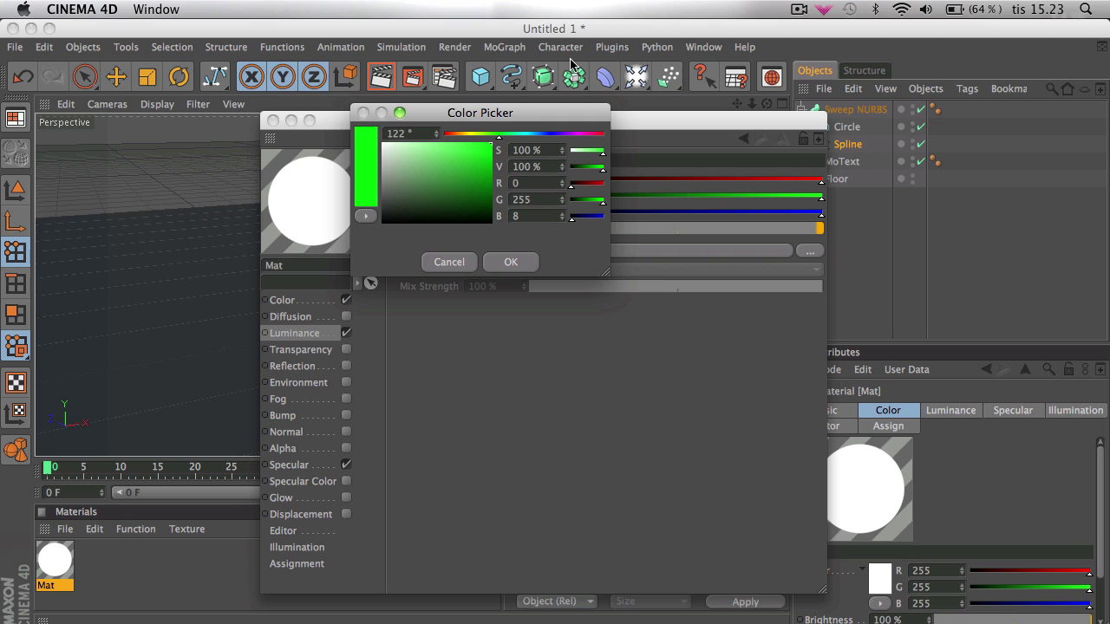
click(508, 270)
click(509, 263)
click(477, 184)
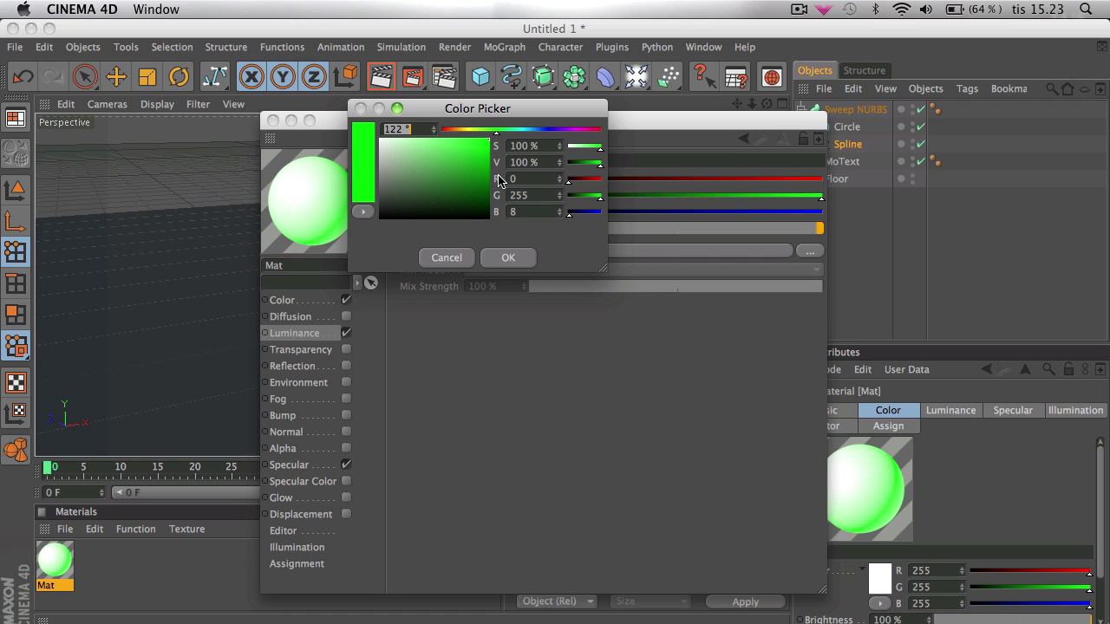
click(523, 129)
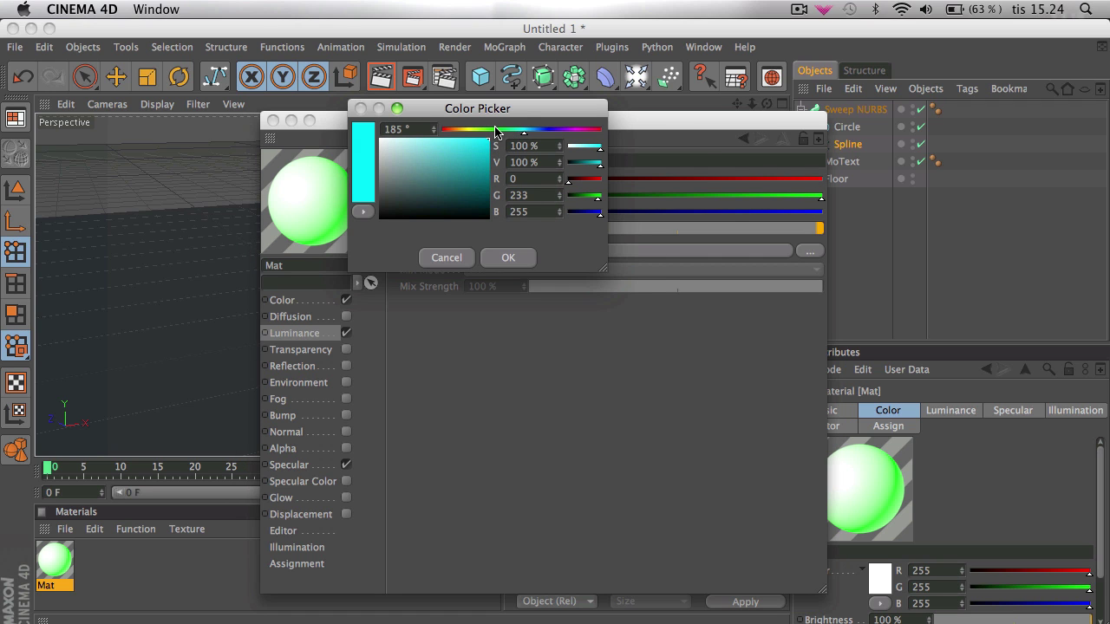
click(496, 130)
click(505, 255)
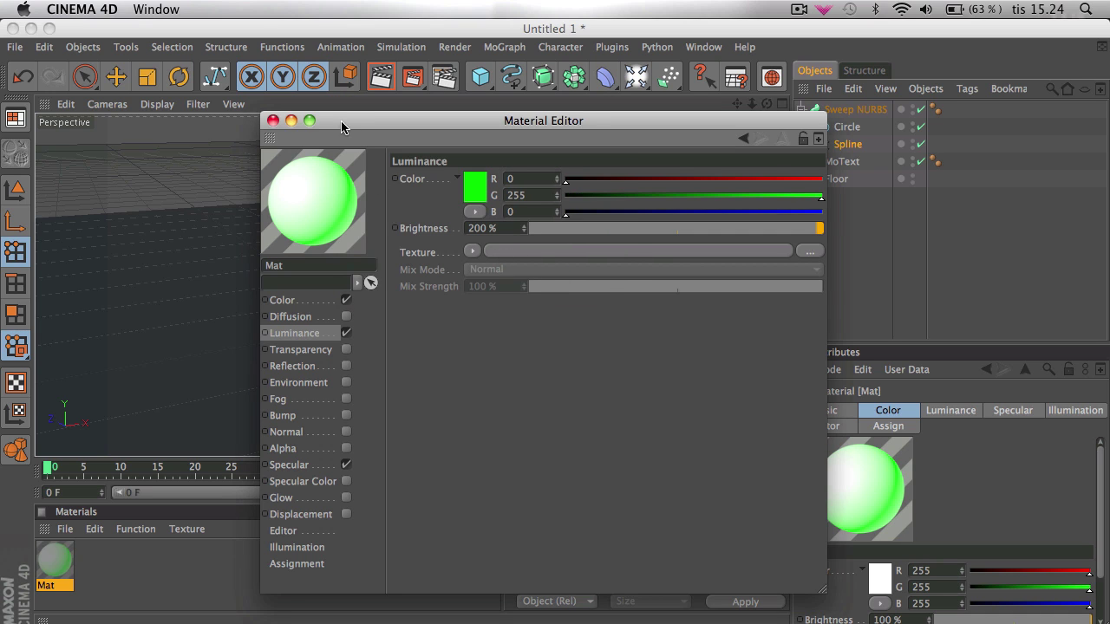
click(272, 120)
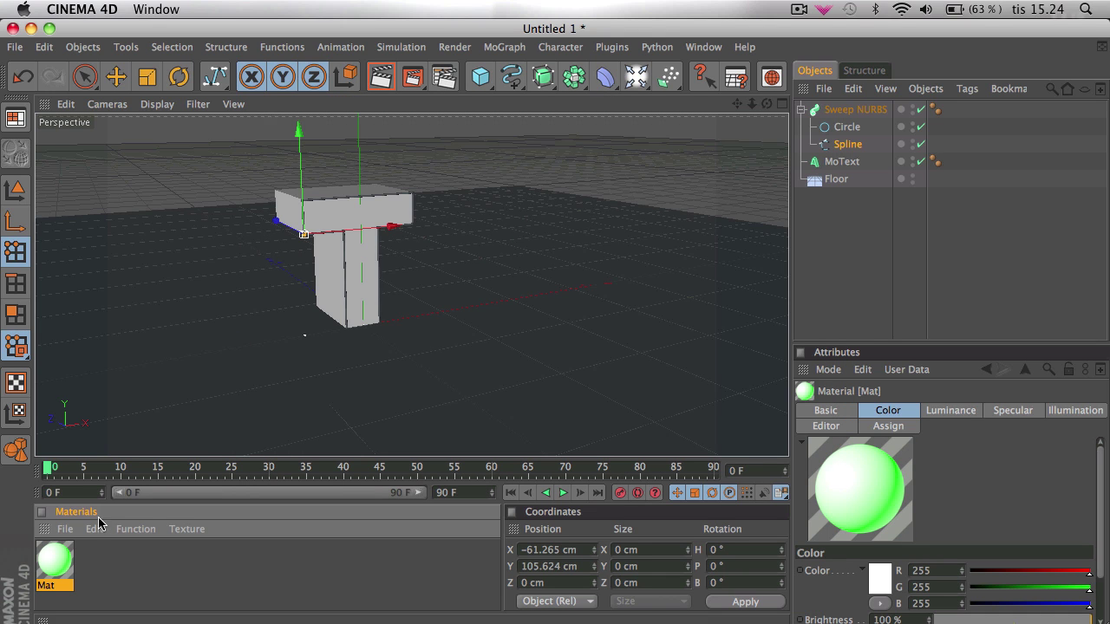
- Apply the green luminous material to the Sweep NURBS and render the Perspective view
drag(59, 566, 855, 113)
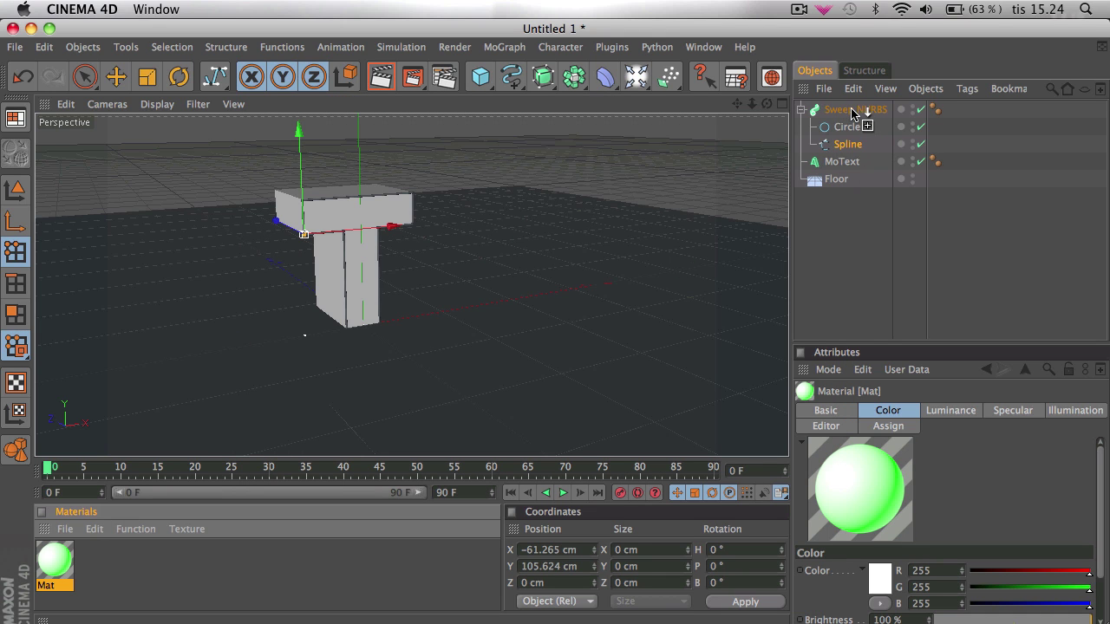
click(380, 75)
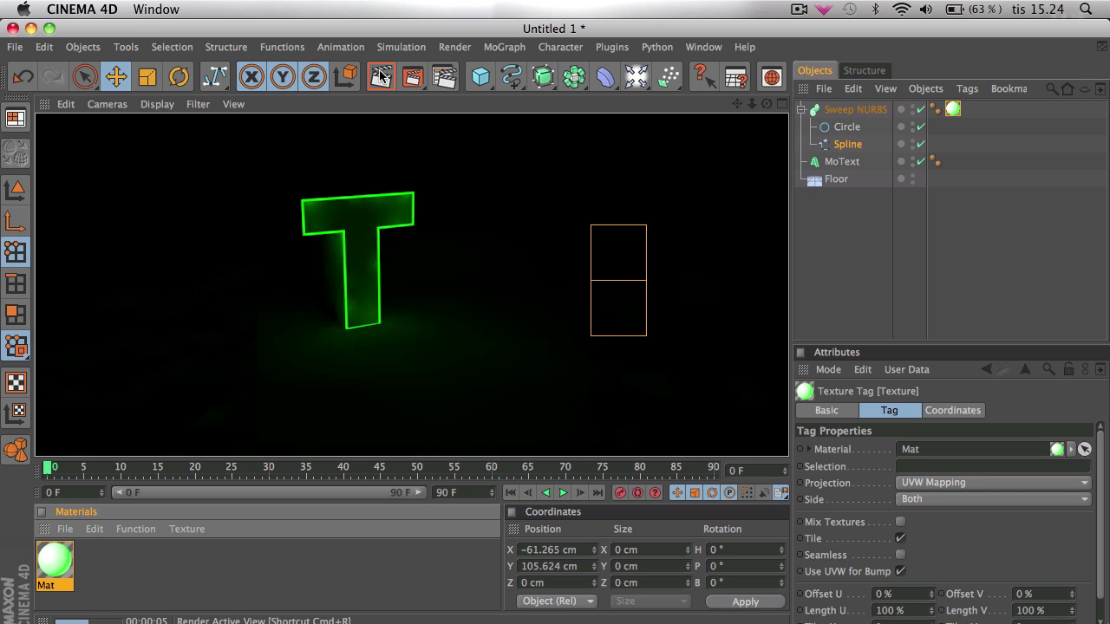
- Set the animation's end to frame 200 and keyframe the Sweep NURBS End Growth at 0 % on frame 0
click(874, 112)
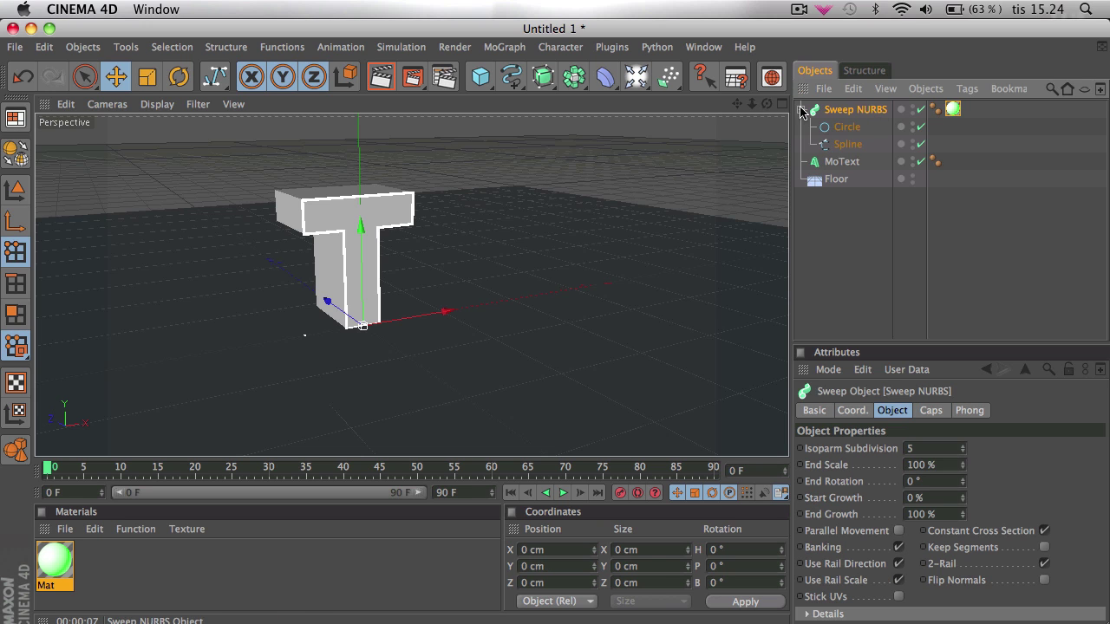
drag(736, 104, 774, 113)
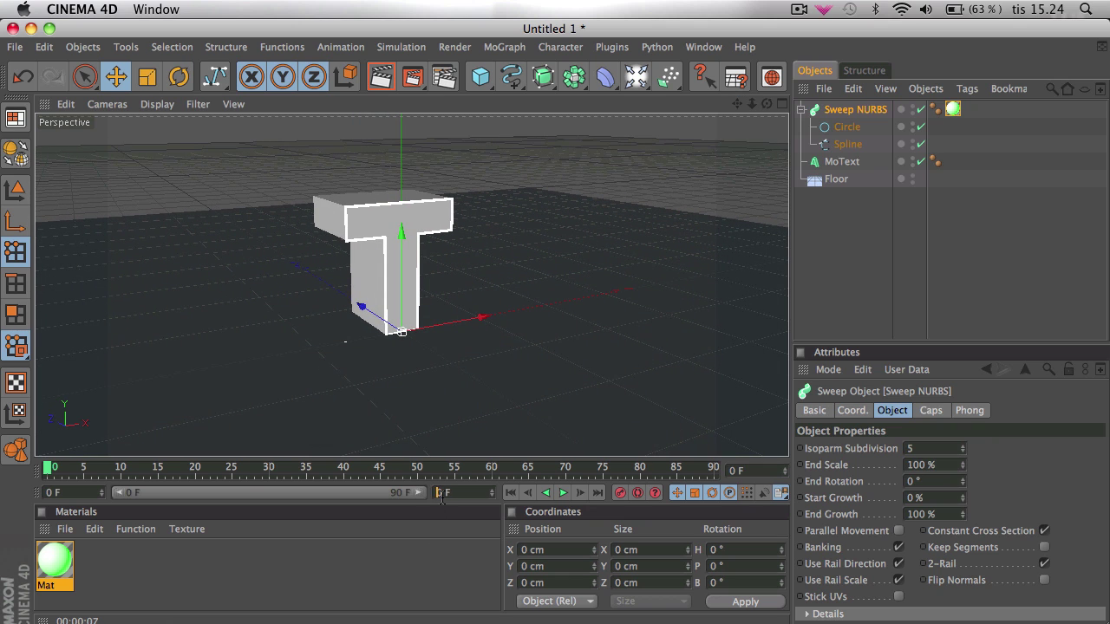
key(Return)
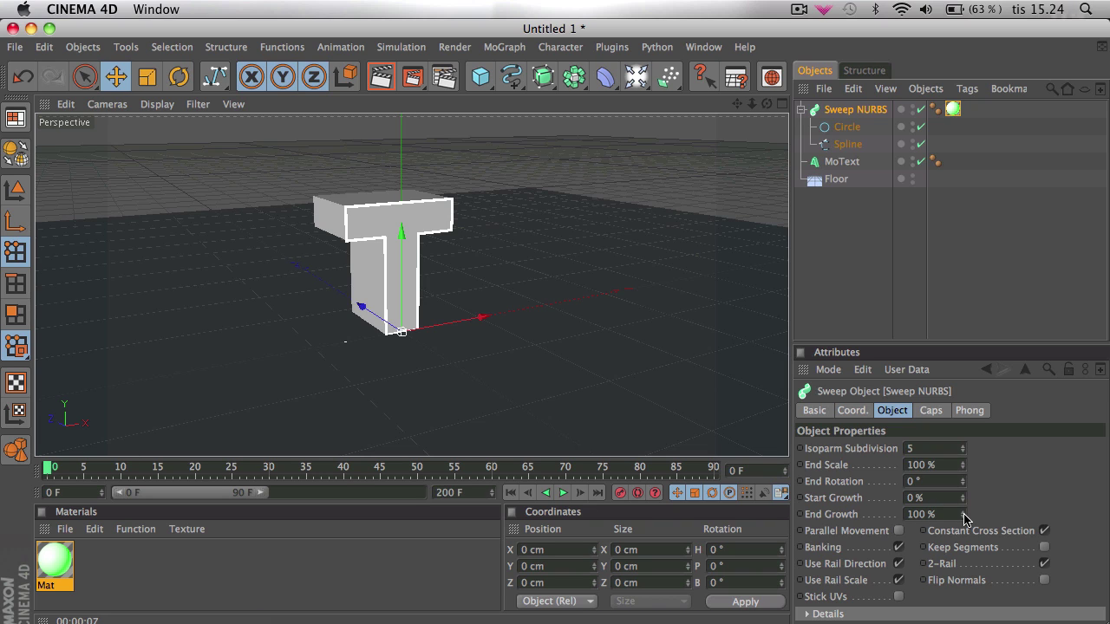
drag(962, 521, 962, 560)
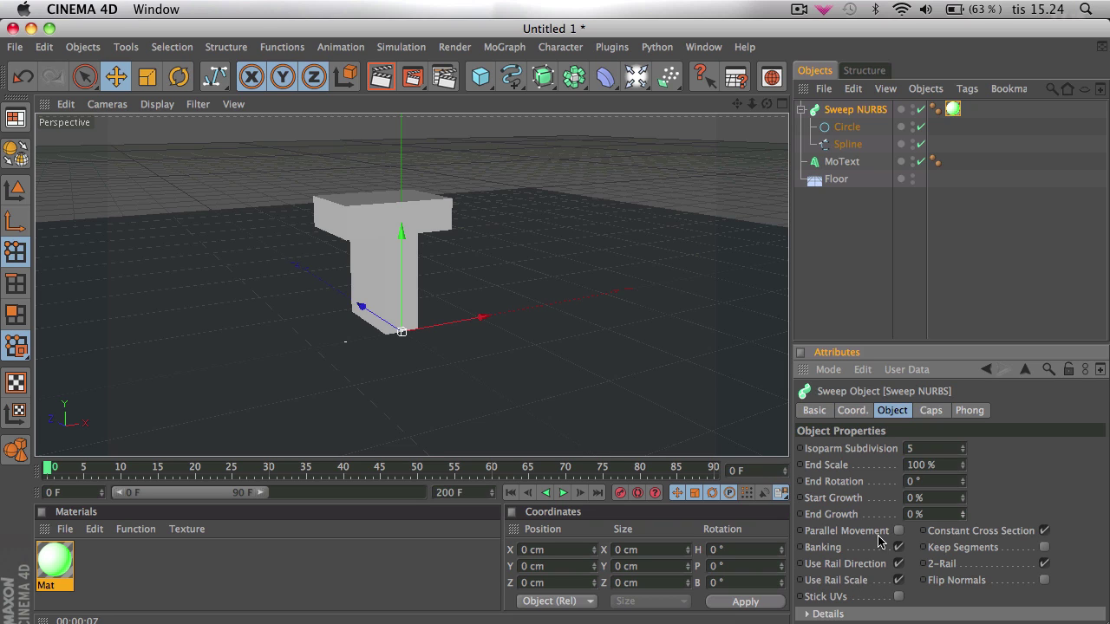
click(801, 515)
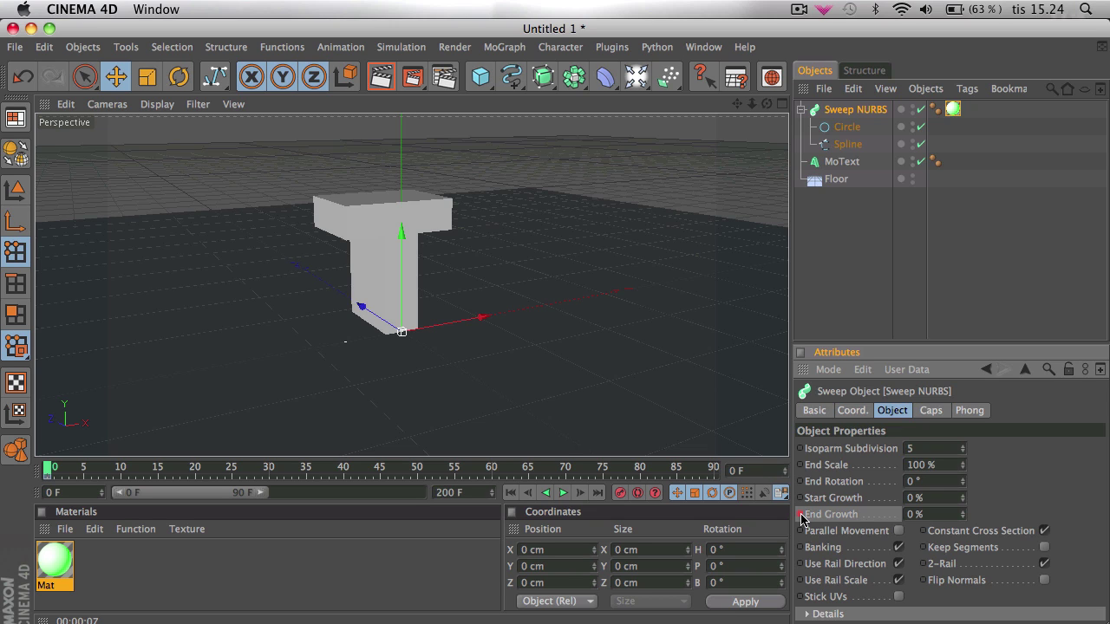
- Extend the visible timeline range to frame 193 and keyframe the End Growth at 100 % on frame 140
click(180, 500)
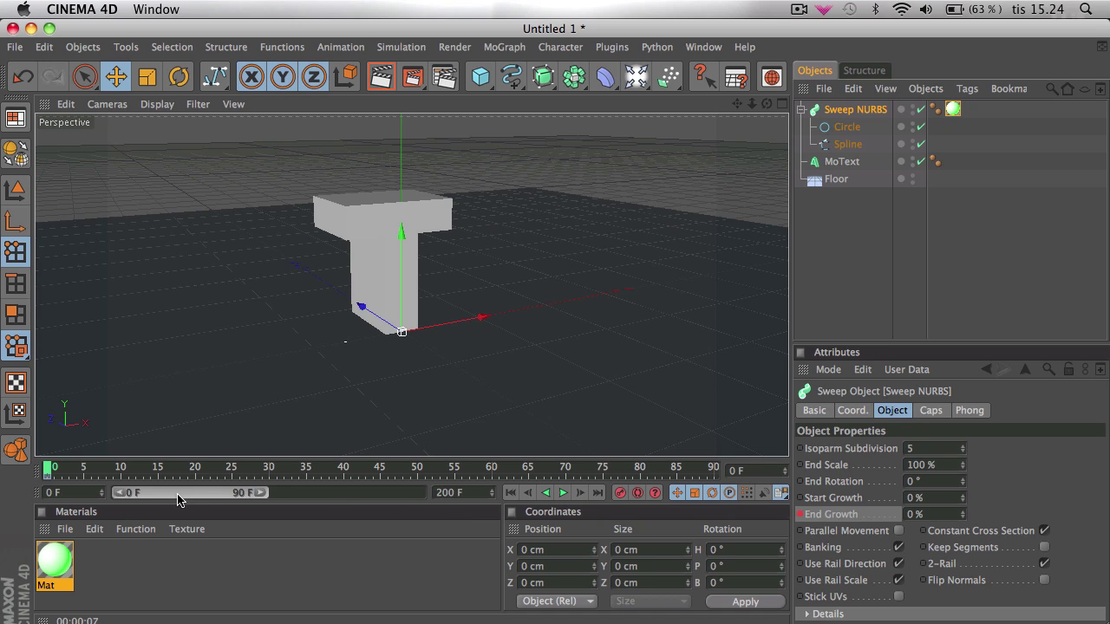
drag(262, 493, 409, 495)
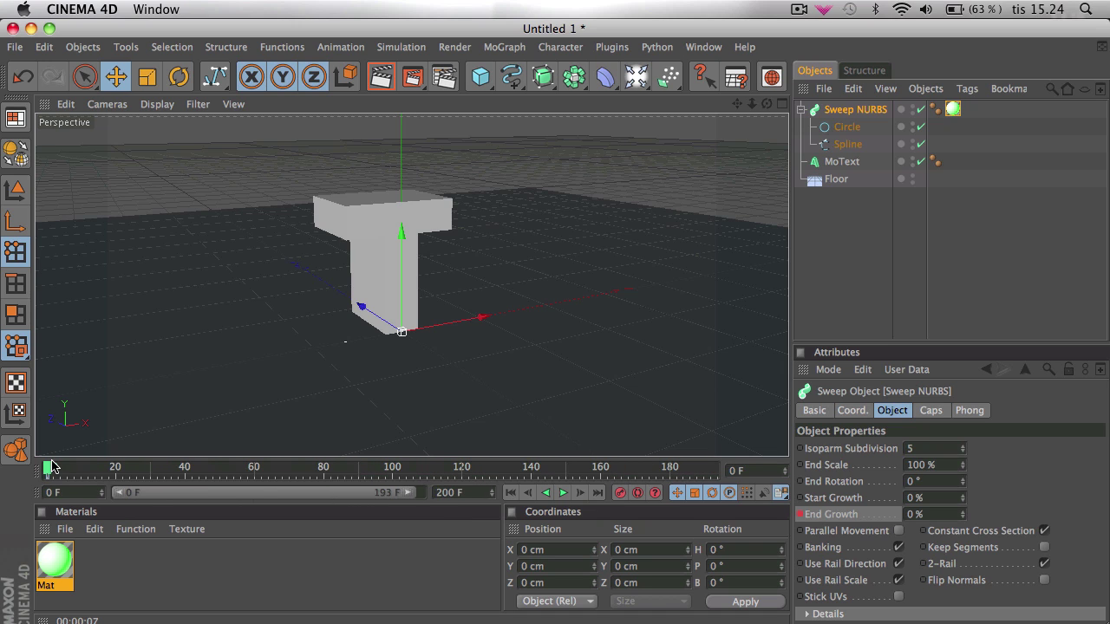
drag(51, 467, 532, 460)
drag(961, 516, 961, 485)
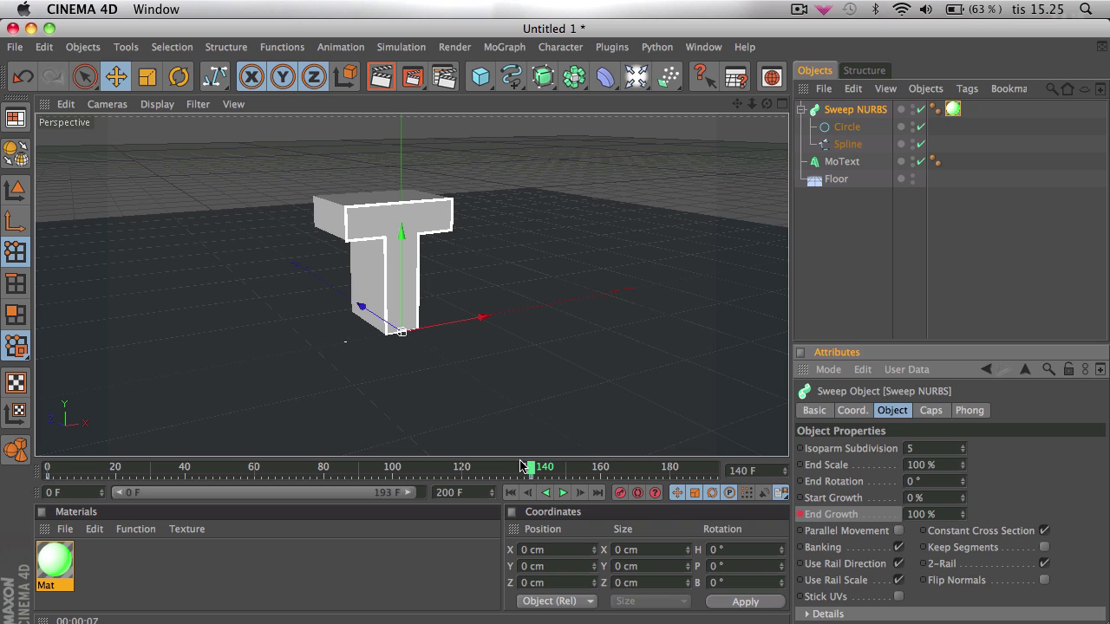
click(533, 469)
mouse_move(533, 469)
mouse_down()
mouse_move(56, 460)
mouse_move(543, 441)
mouse_move(37, 427)
mouse_move(543, 450)
mouse_up()
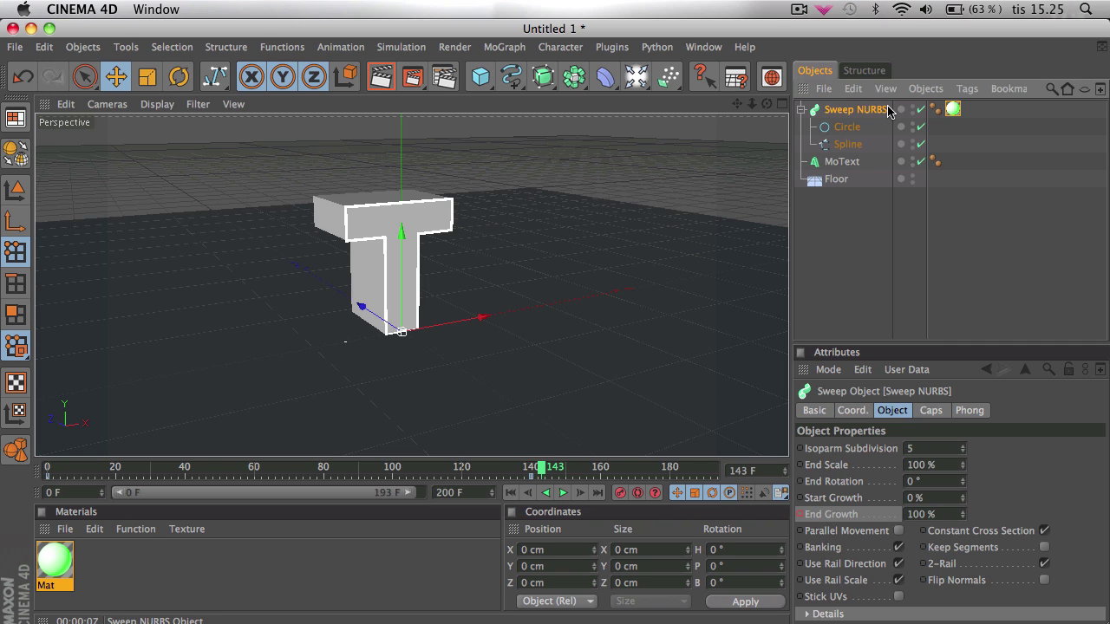
- Duplicate the Sweep NURBS and move the copy along Z to the letter's back face, using the Top view
key(super+c)
key(super+v)
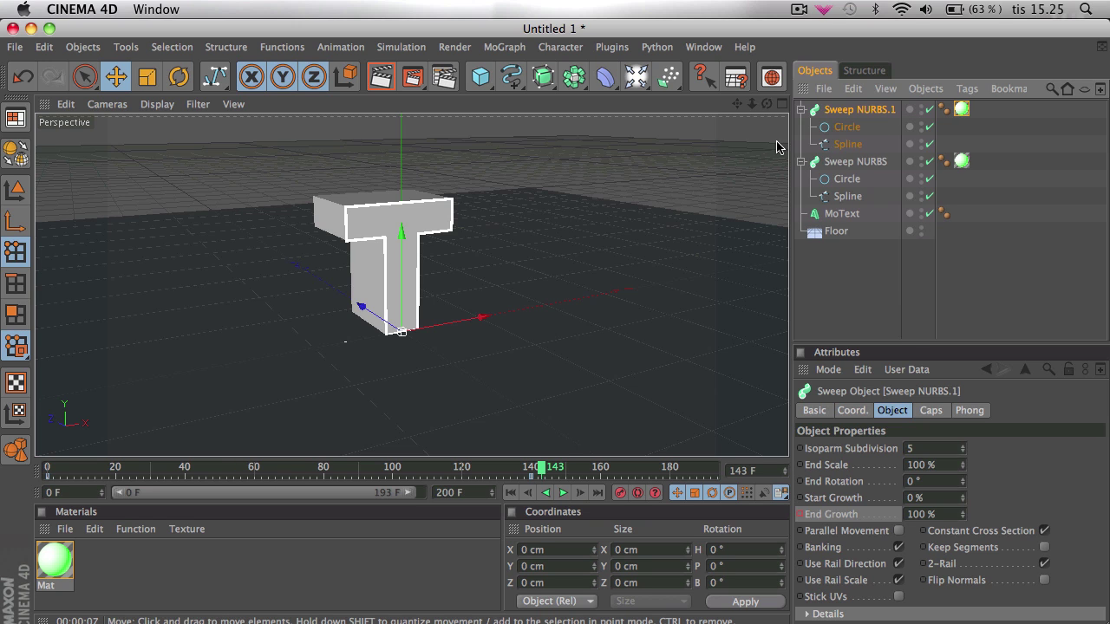
click(782, 104)
drag(618, 165, 618, 156)
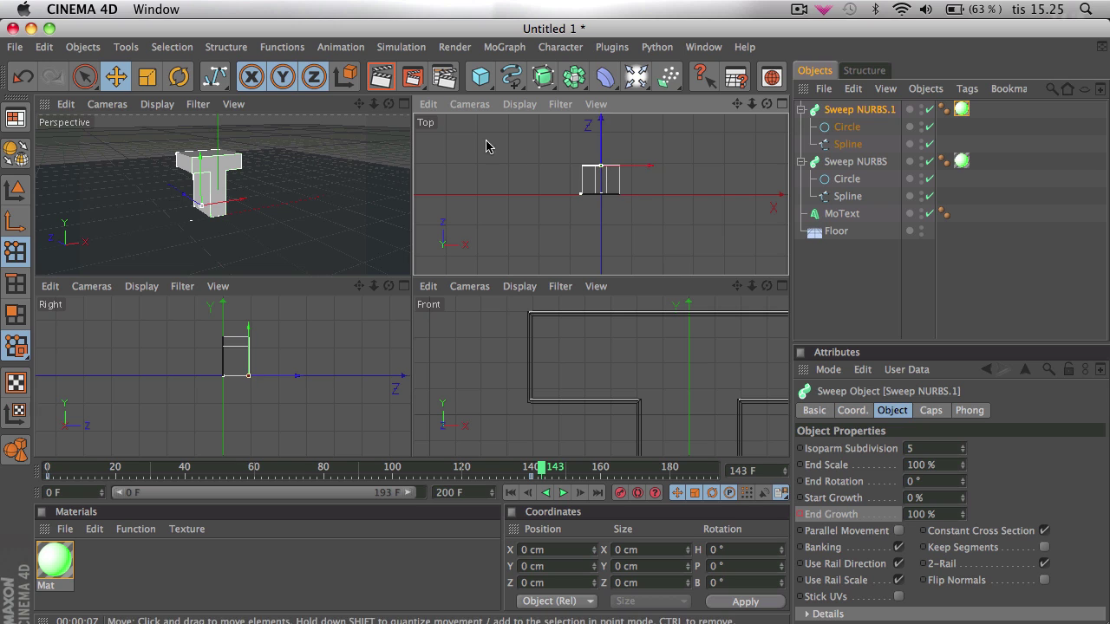
click(404, 104)
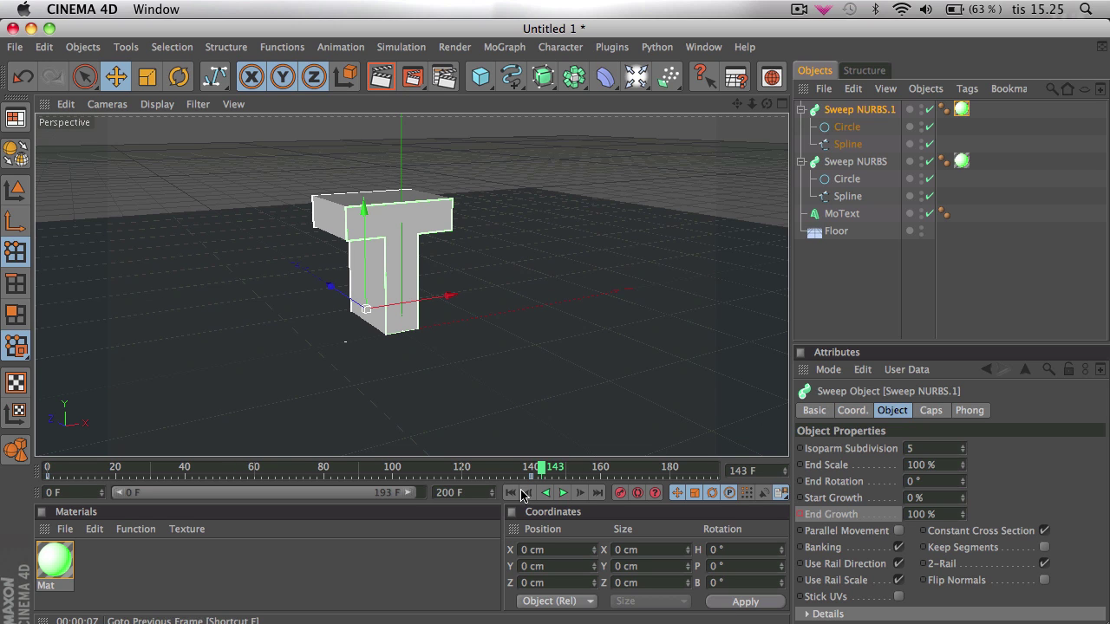
- Play the outline growth animation from the start, stop it at frame 150 and render the view
click(511, 493)
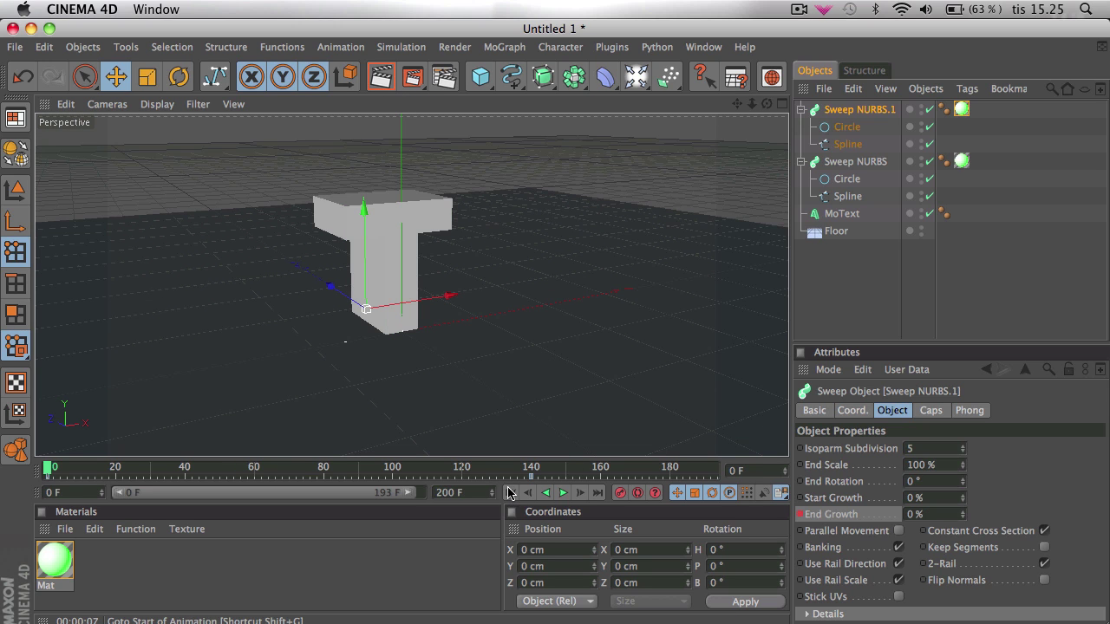
click(563, 493)
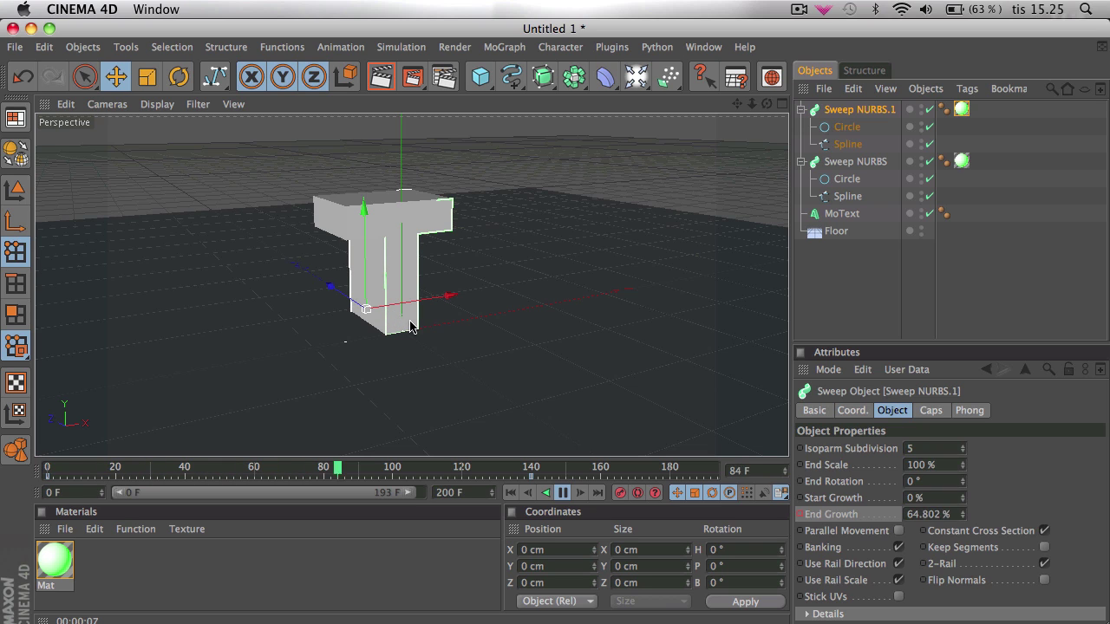
click(563, 493)
click(382, 79)
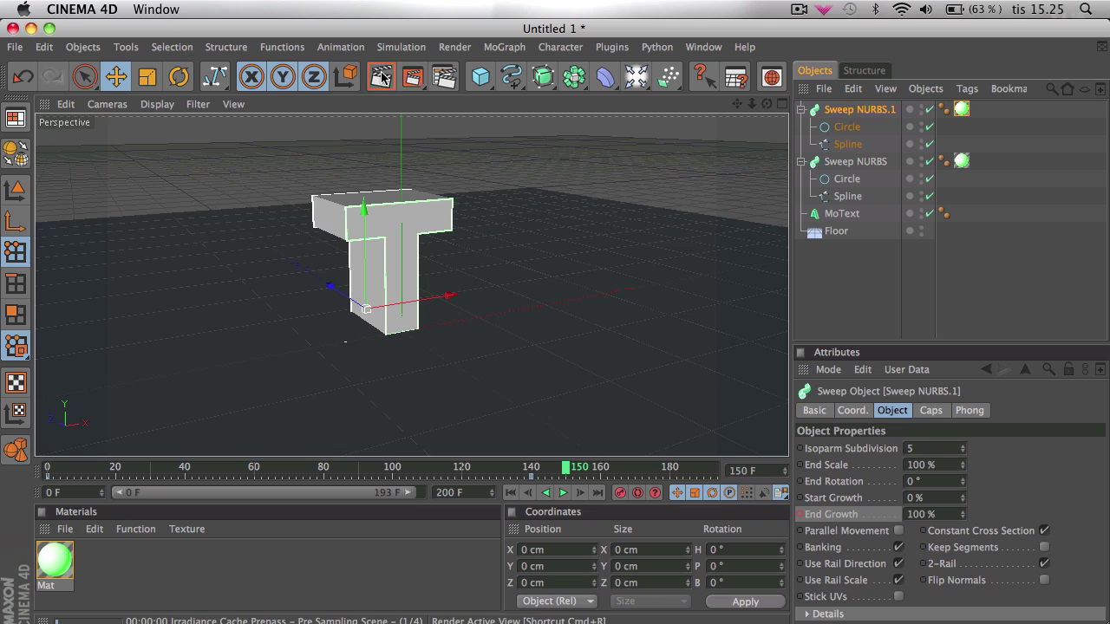